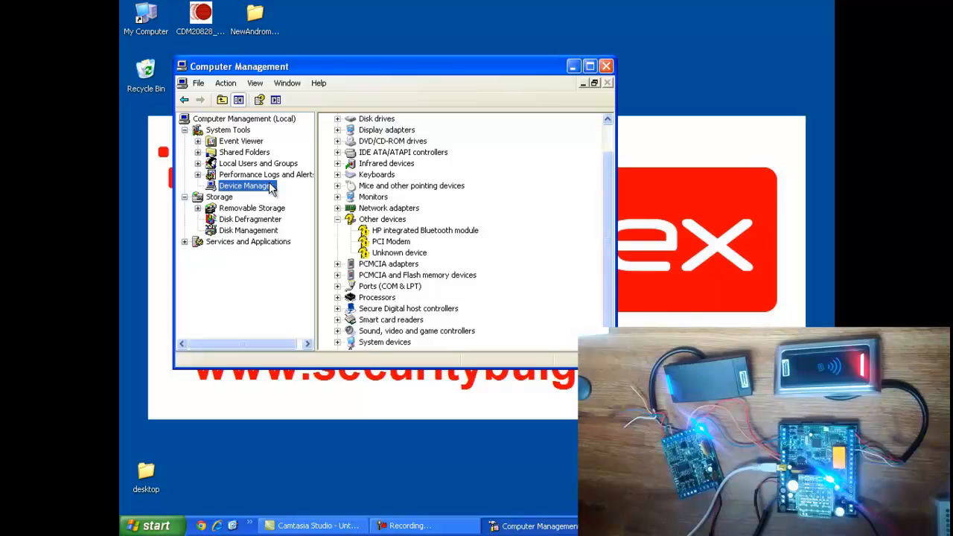
# Confirm in Computer Management that the USB Serial Port is on COM9, then close the window
pyautogui.click(338, 288)
pyautogui.click(338, 287)
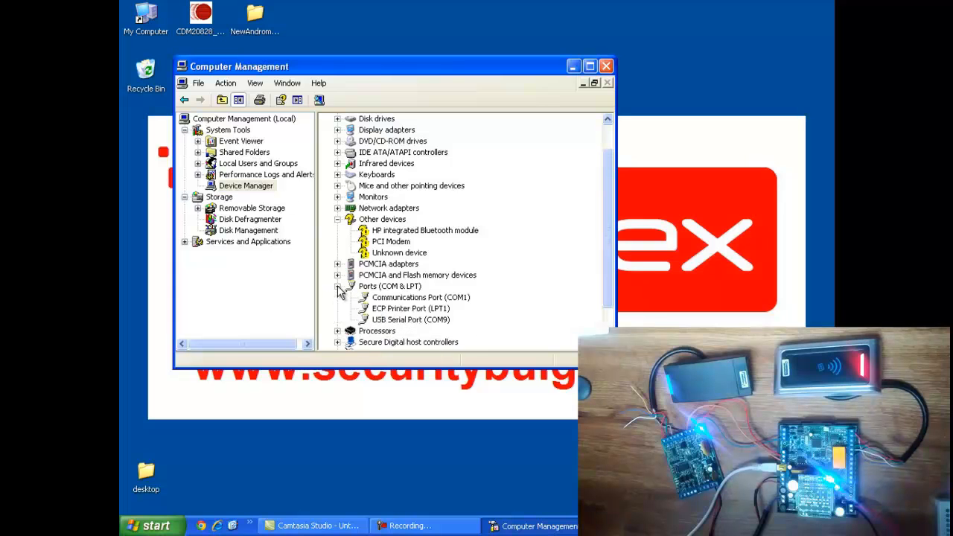
pyautogui.click(390, 320)
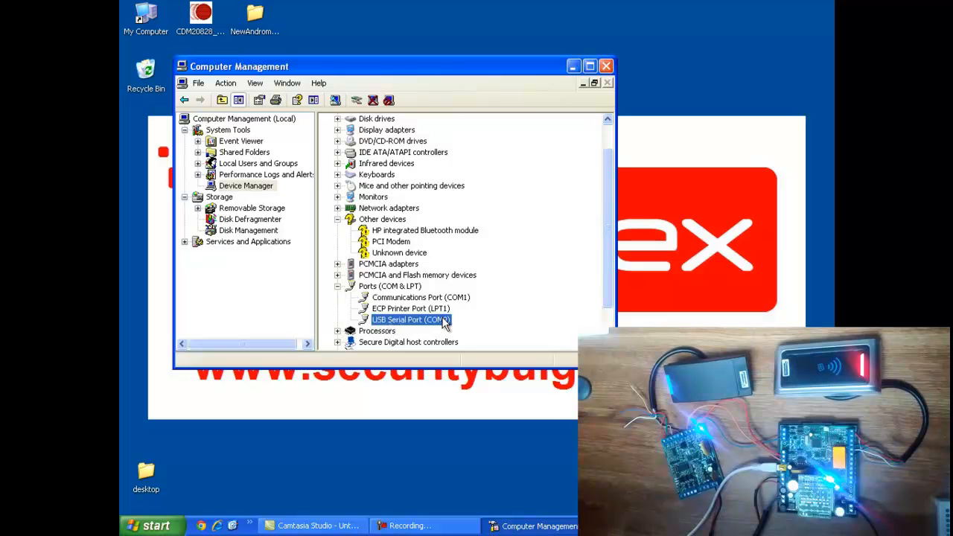
pyautogui.click(608, 67)
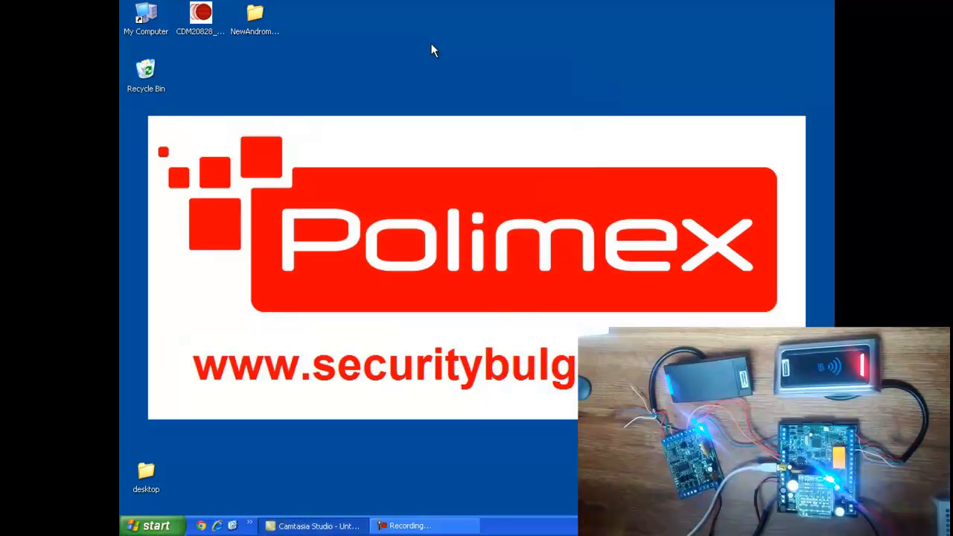
# Launch Andromeda Tool from the NewAndromedaTool2.0.0.86 desktop folder and close the Explorer window
pyautogui.click(255, 19)
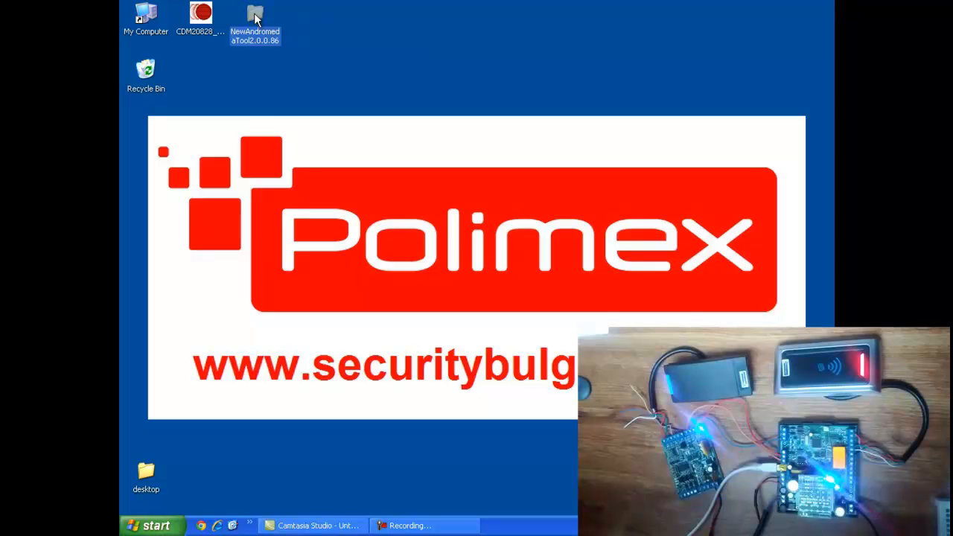
pyautogui.doubleClick(254, 19)
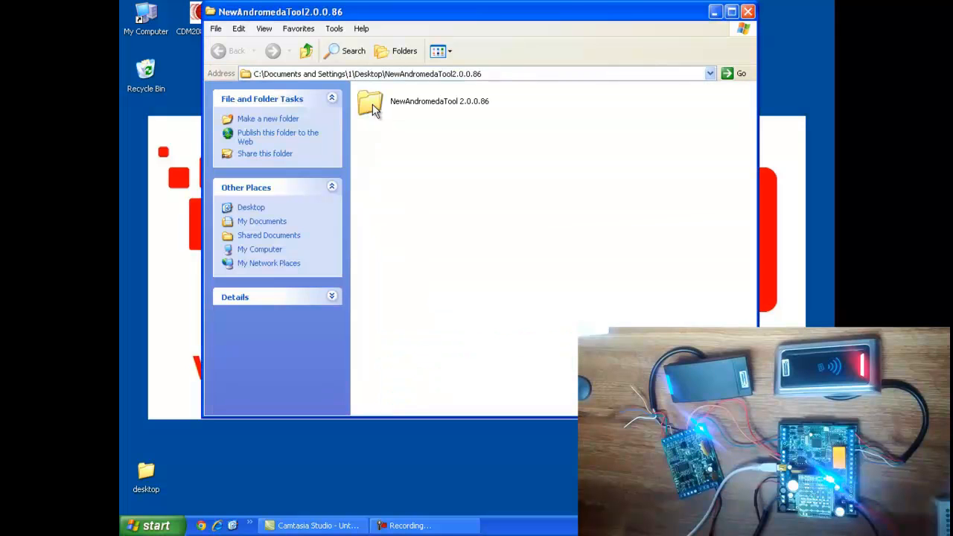
pyautogui.click(748, 12)
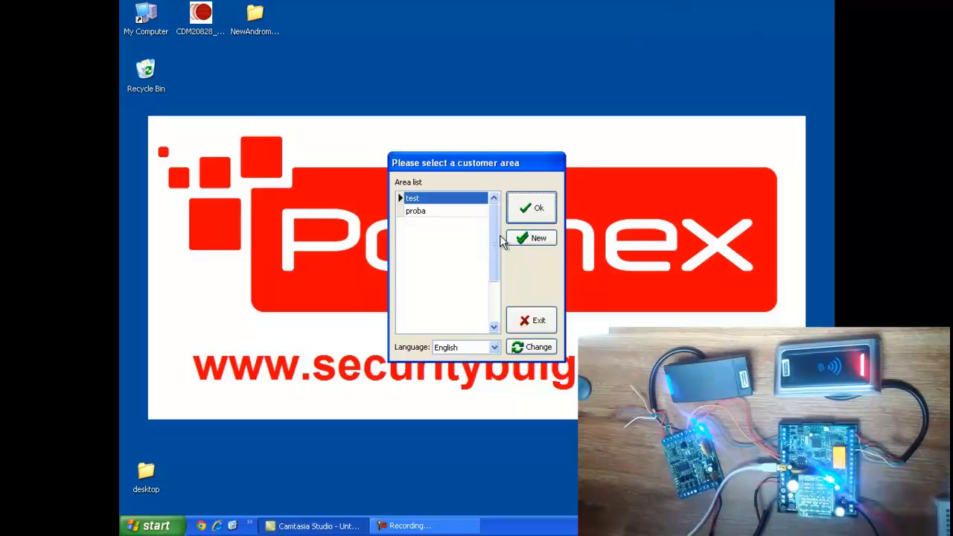
# Create and save a new customer area named 'polimex', then view its Communications settings
pyautogui.click(526, 242)
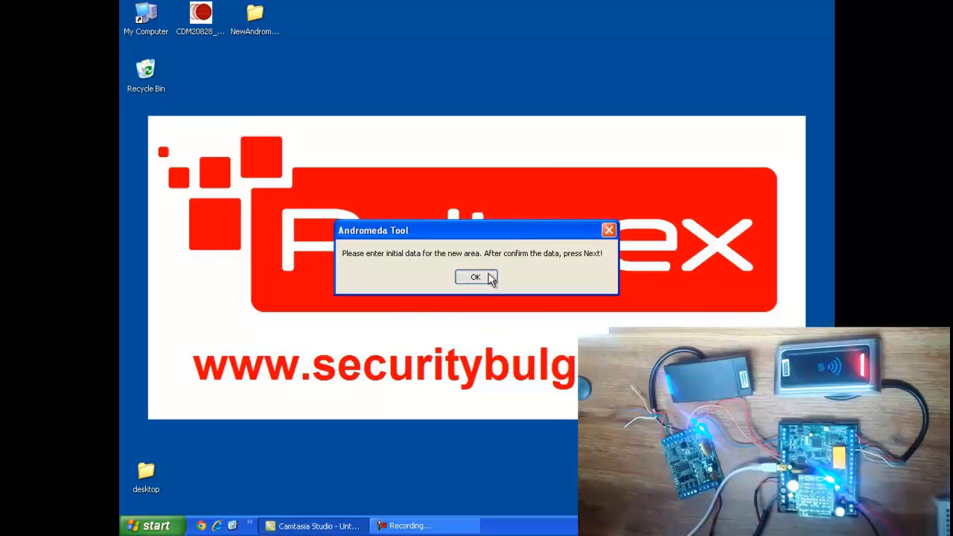
pyautogui.click(476, 277)
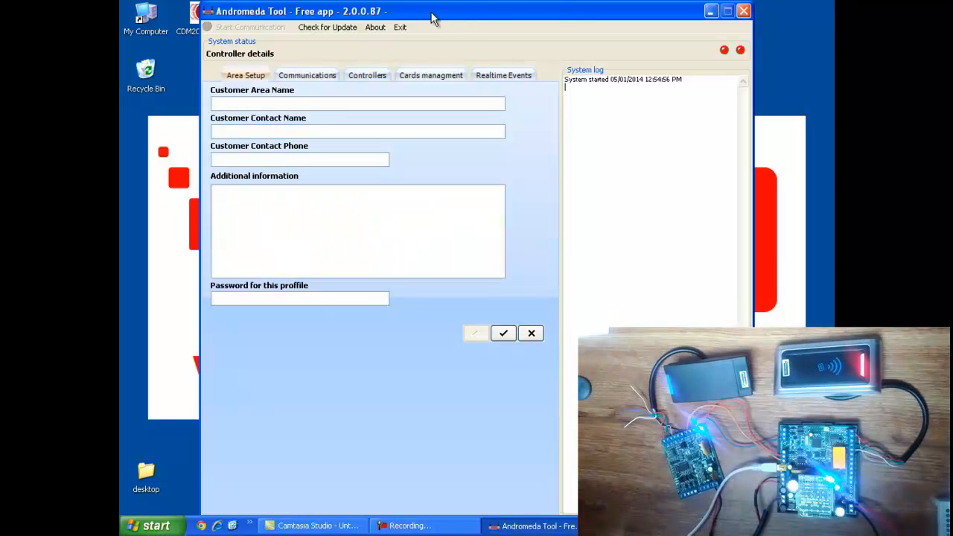
pyautogui.moveTo(476, 14); pyautogui.dragTo(431, 13)
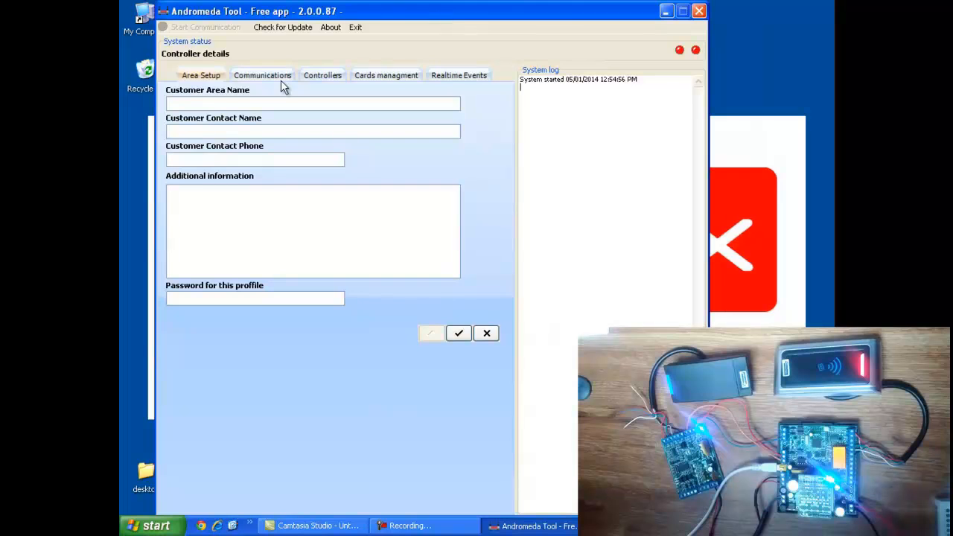
pyautogui.click(221, 103)
pyautogui.write('polimex')
pyautogui.click(459, 335)
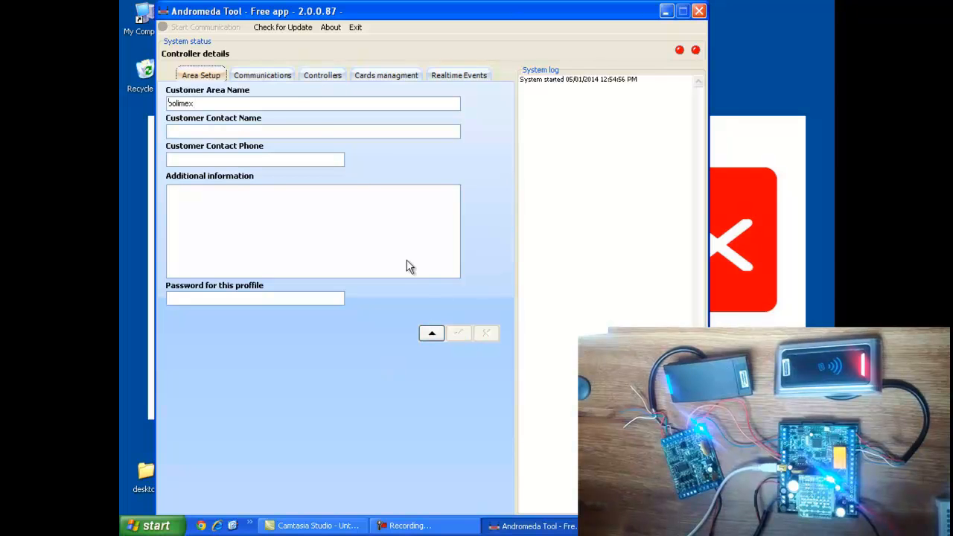
pyautogui.click(277, 77)
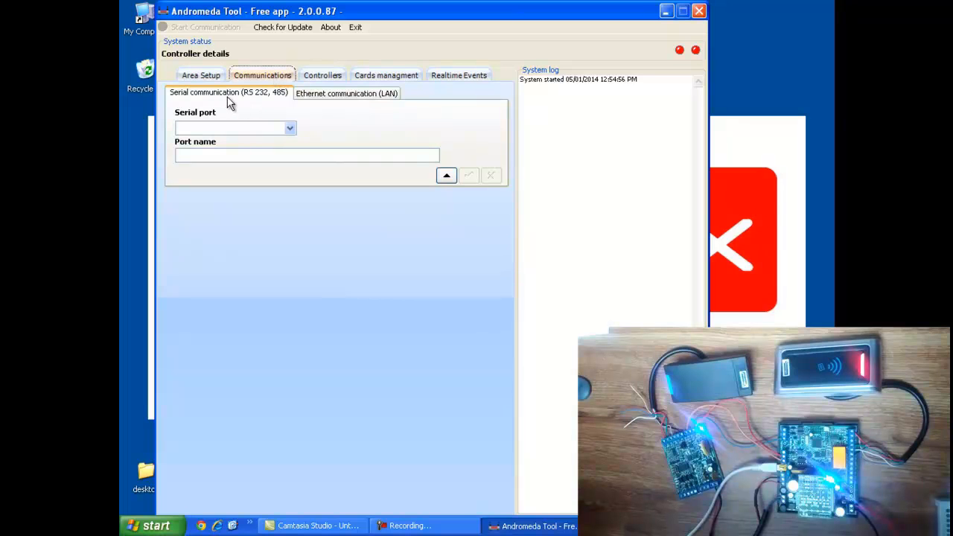
# Set the serial port to COM9, save it, and go to the Controllers list
pyautogui.click(290, 129)
pyautogui.click(255, 148)
pyautogui.click(228, 154)
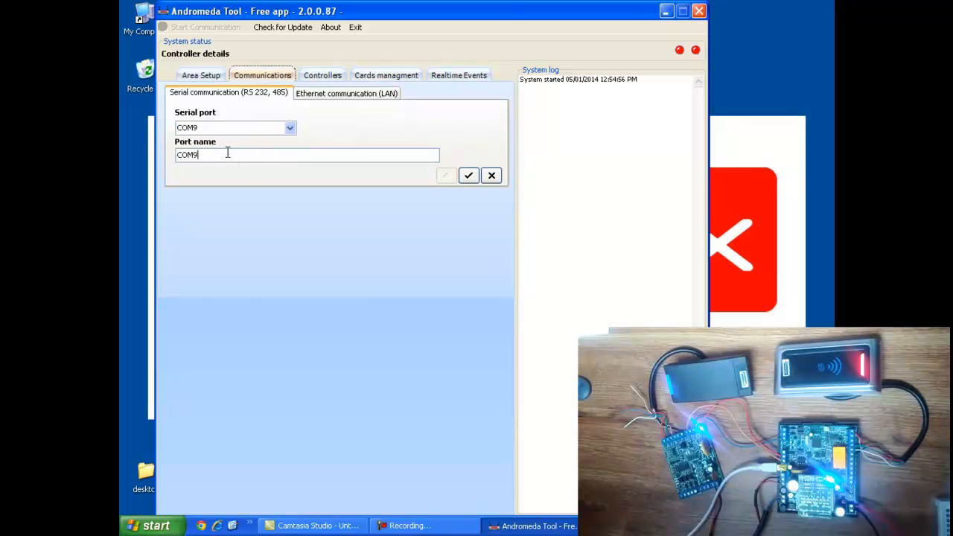
pyautogui.doubleClick(191, 155)
pyautogui.click(468, 177)
pyautogui.click(332, 78)
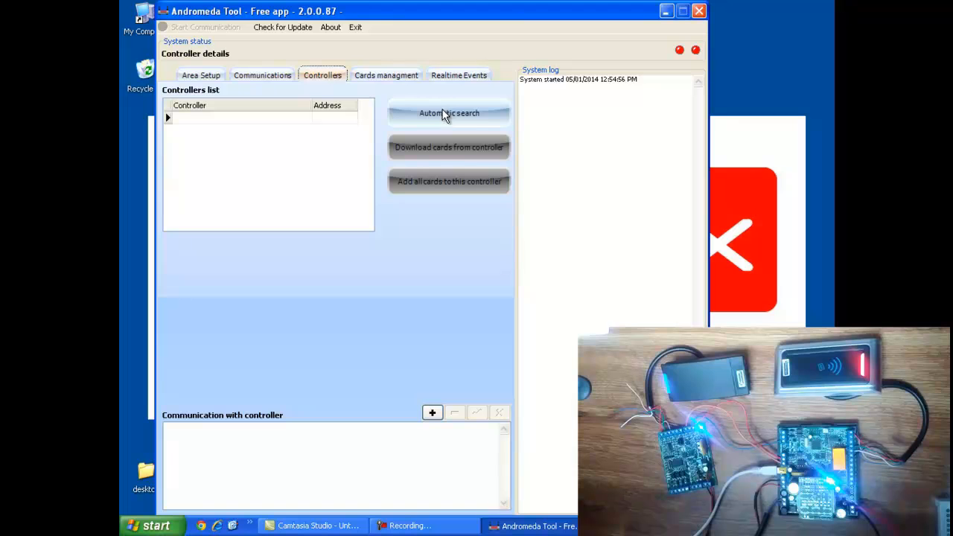
# Add and save controller icon120 at address 4
pyautogui.click(434, 414)
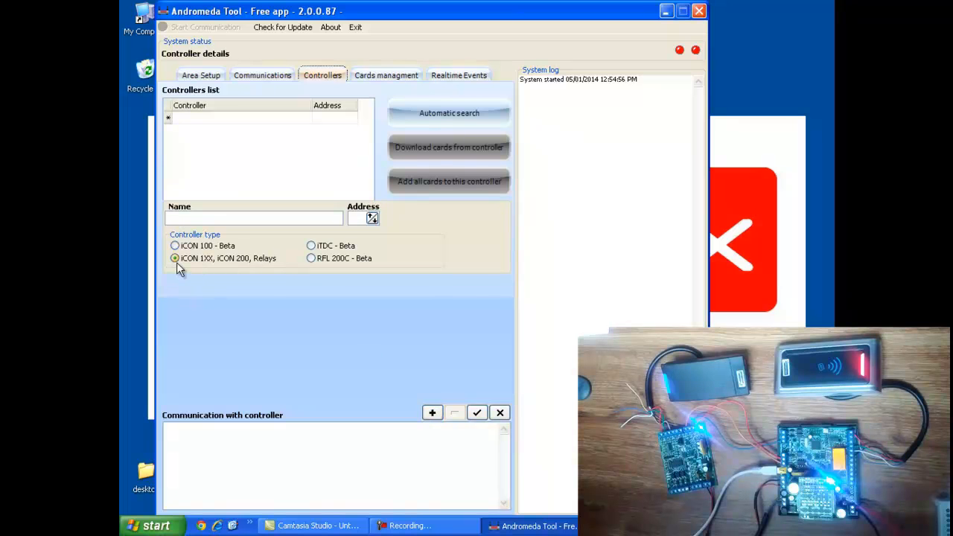
pyautogui.click(353, 218)
pyautogui.write('4')
pyautogui.click(209, 218)
pyautogui.write('icon120')
pyautogui.click(477, 413)
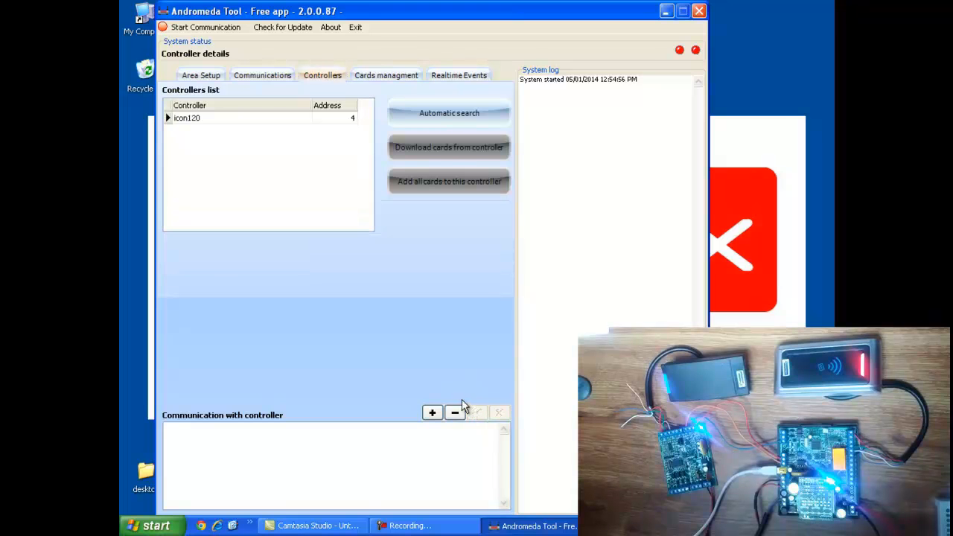
# Add and commit a second controller, icon110, at address 43
pyautogui.click(433, 414)
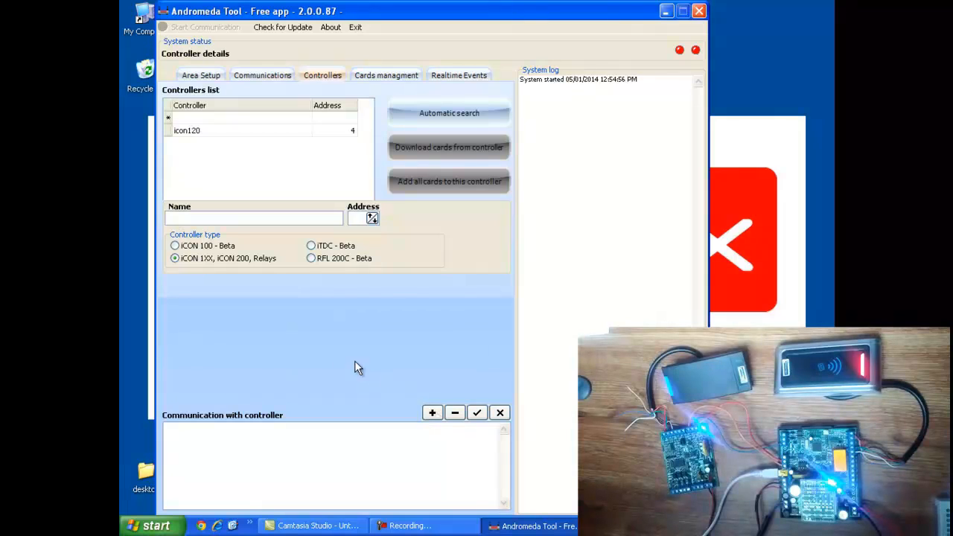
pyautogui.click(212, 218)
pyautogui.write('icon110')
pyautogui.click(355, 218)
pyautogui.write('43')
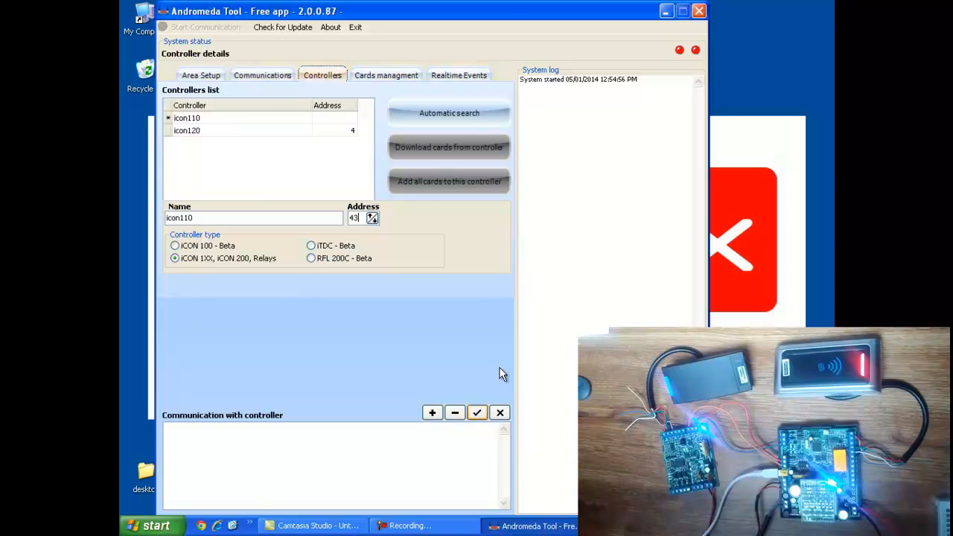
pyautogui.press('Return')
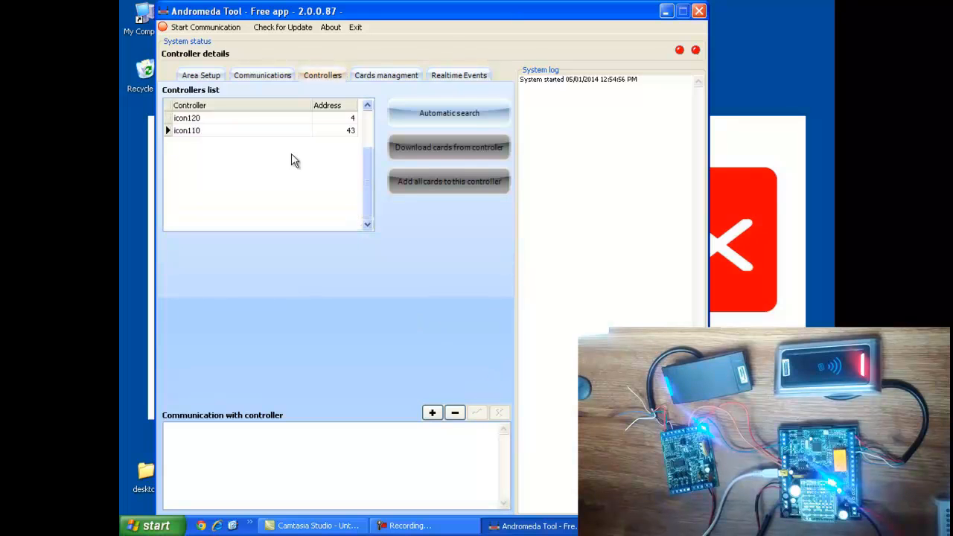
# Start communication with both controllers and check the first door relay's state
pyautogui.click(201, 30)
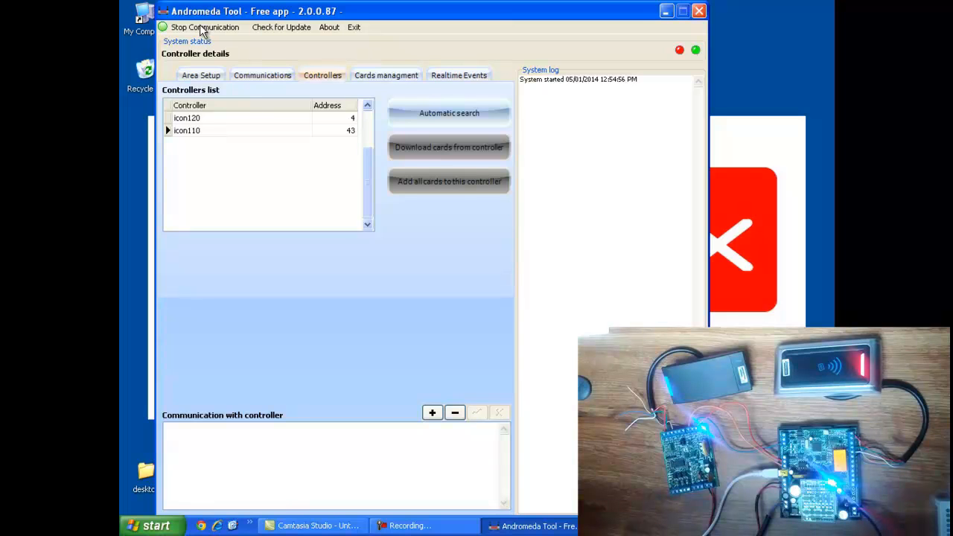
pyautogui.click(201, 31)
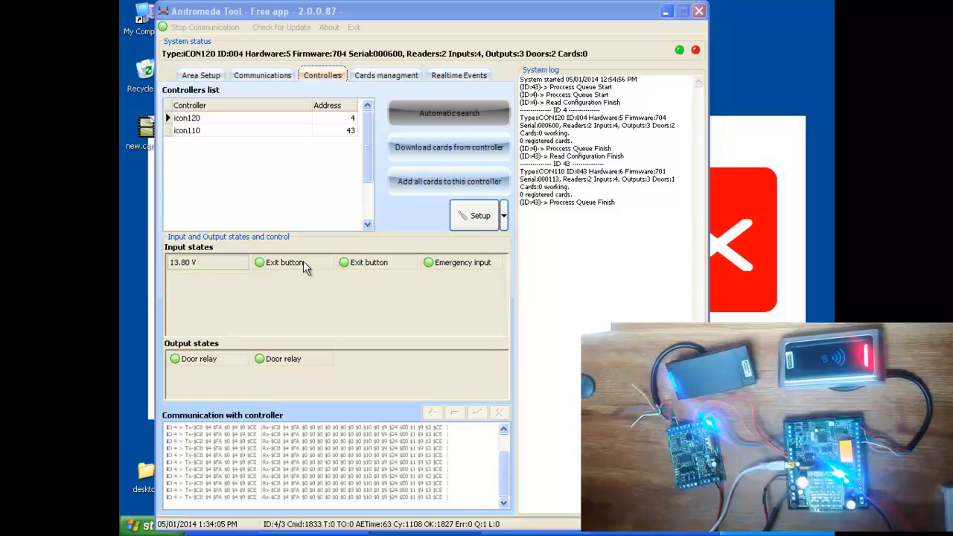
pyautogui.click(203, 359)
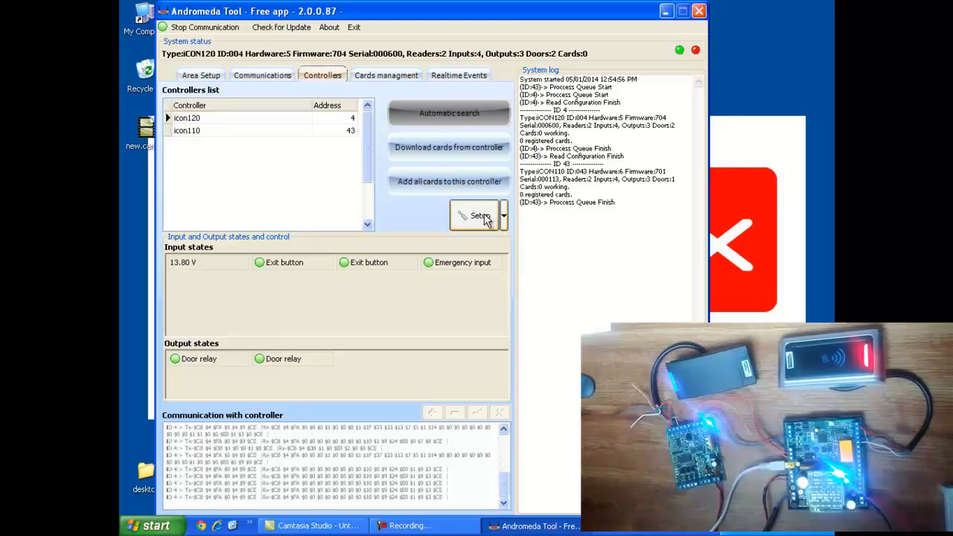
# Open icon120's controller settings, keeping its address at 4
pyautogui.click(485, 218)
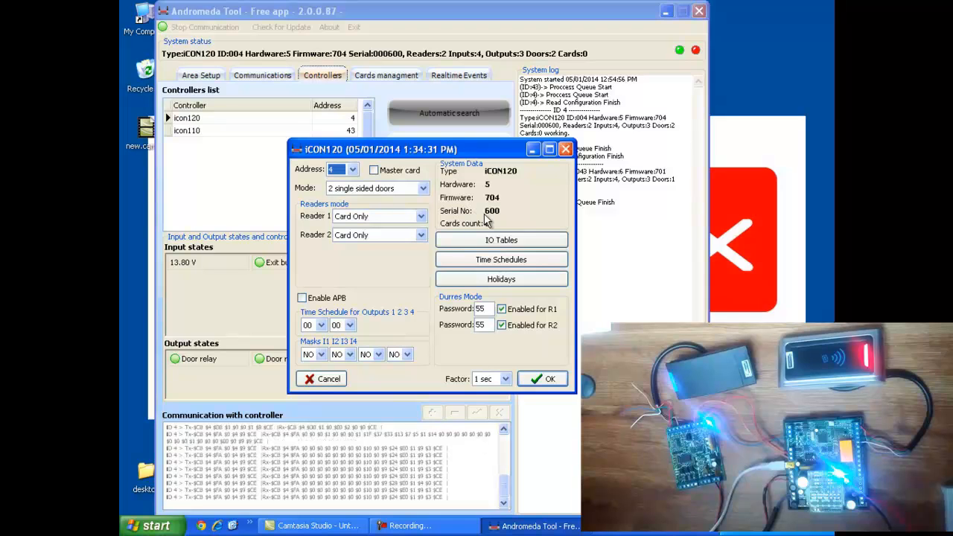
pyautogui.moveTo(446, 148); pyautogui.dragTo(435, 139)
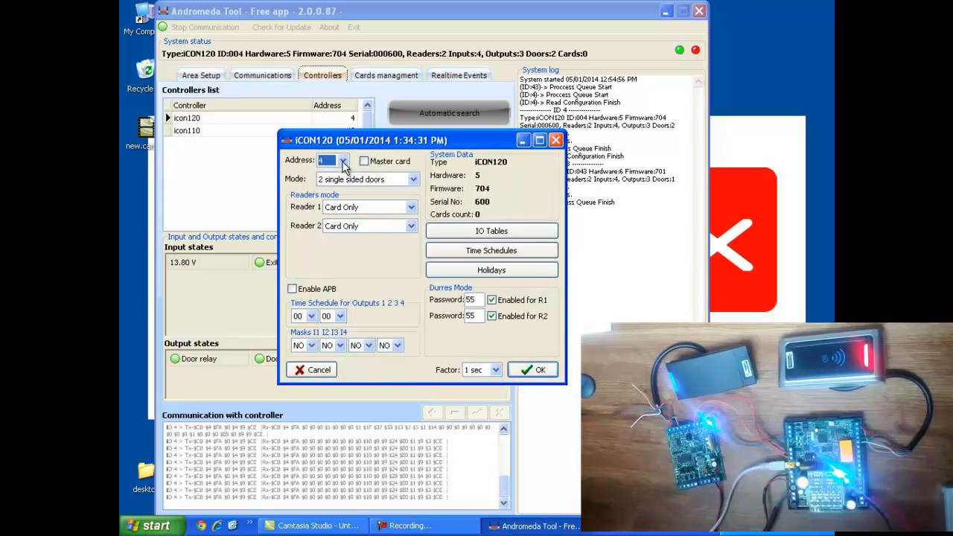
pyautogui.click(343, 163)
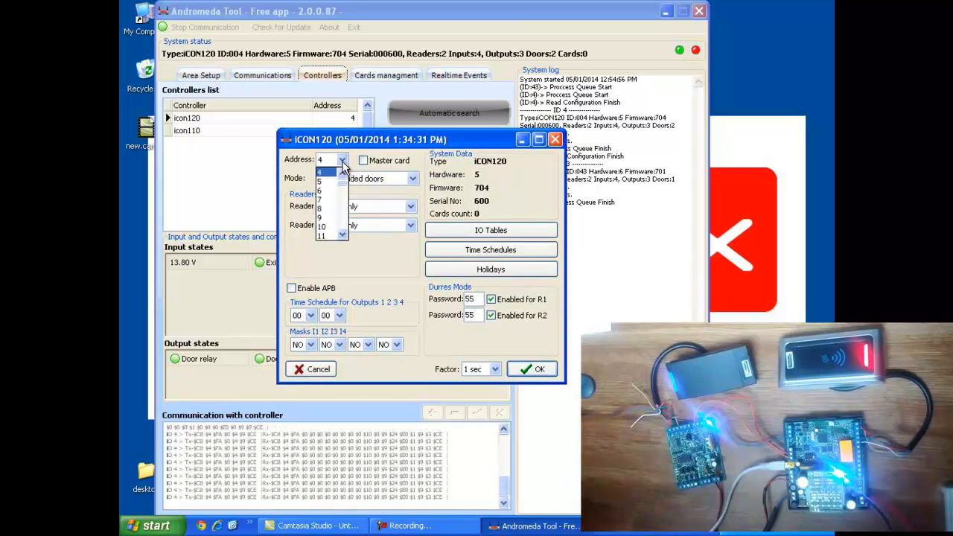
pyautogui.click(342, 164)
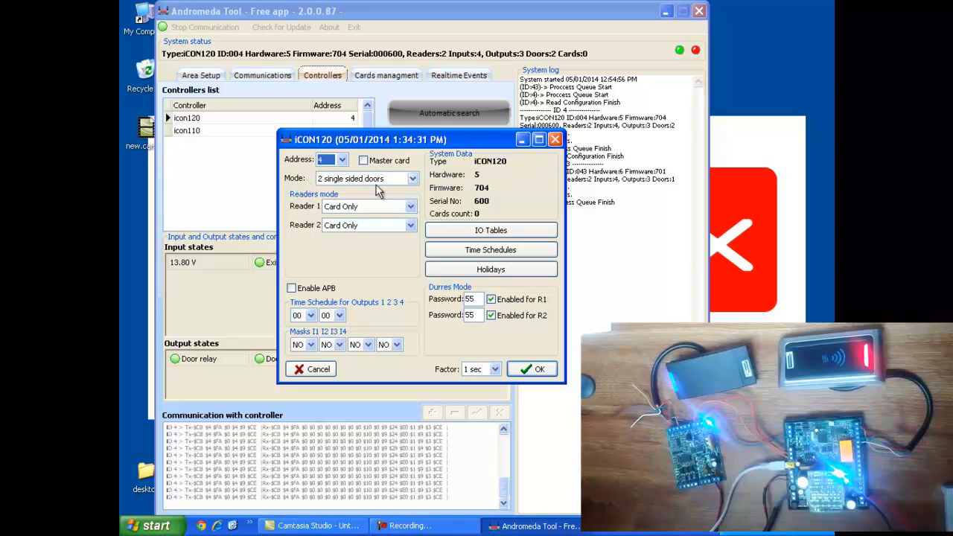
# Switch icon120 to '1 double sided door' mode, accept default I/O values, and keep Reader 1 on Card Only
pyautogui.click(413, 179)
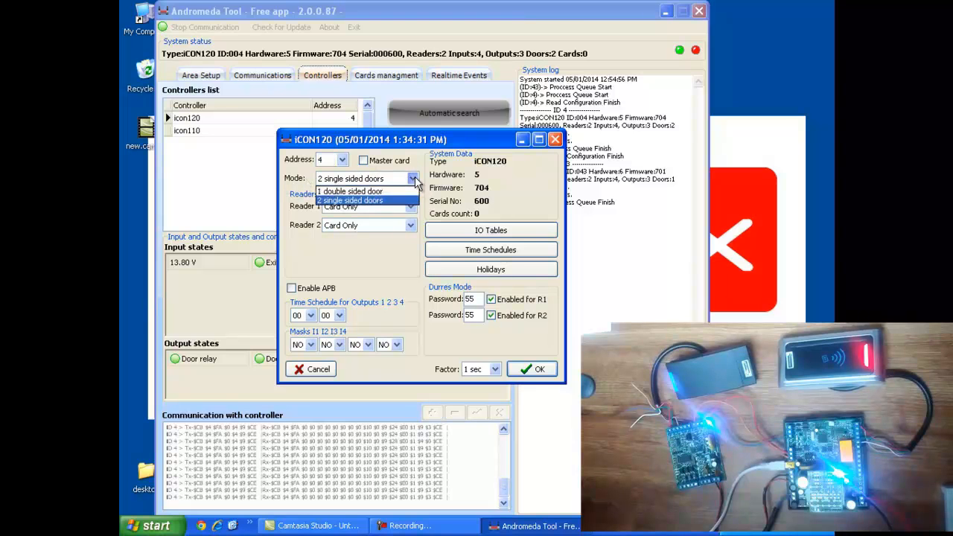
pyautogui.press('Up')
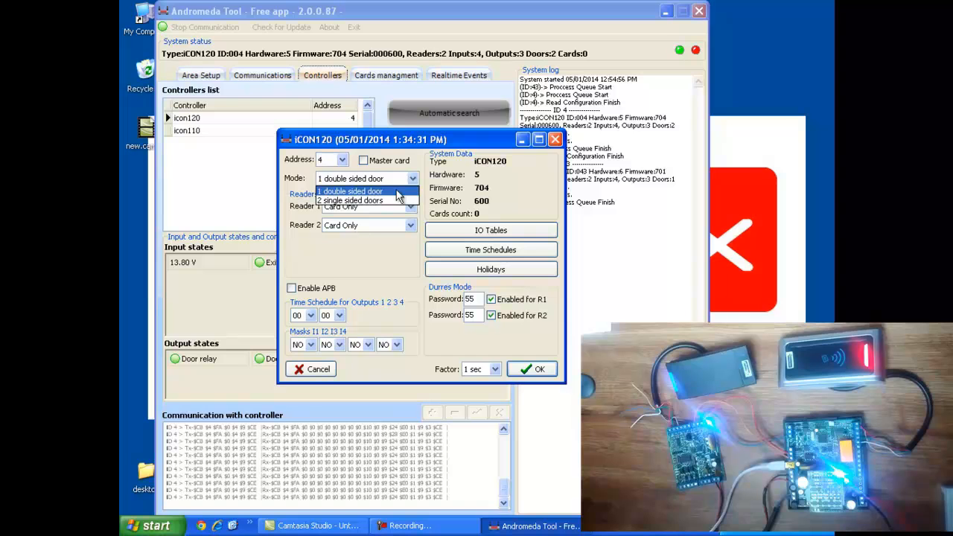
pyautogui.click(397, 192)
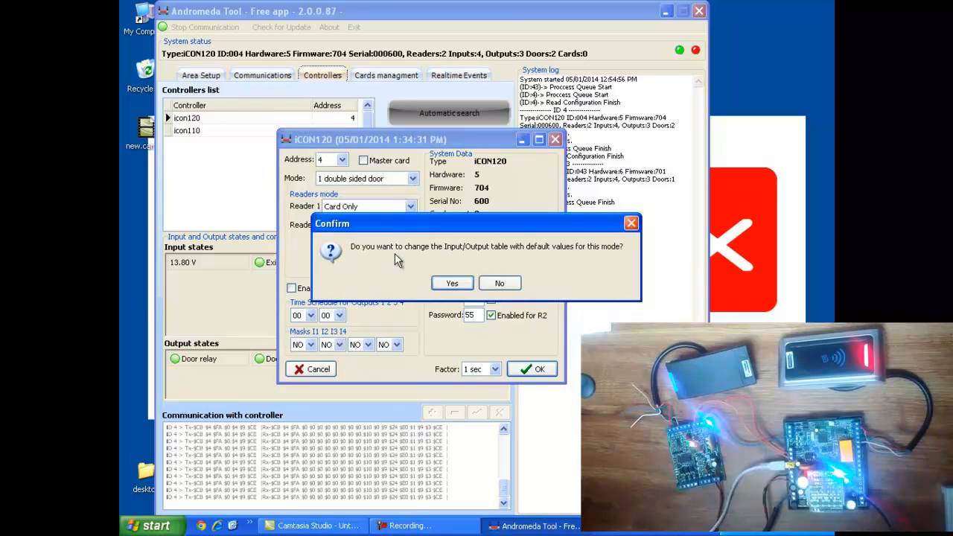
pyautogui.click(447, 287)
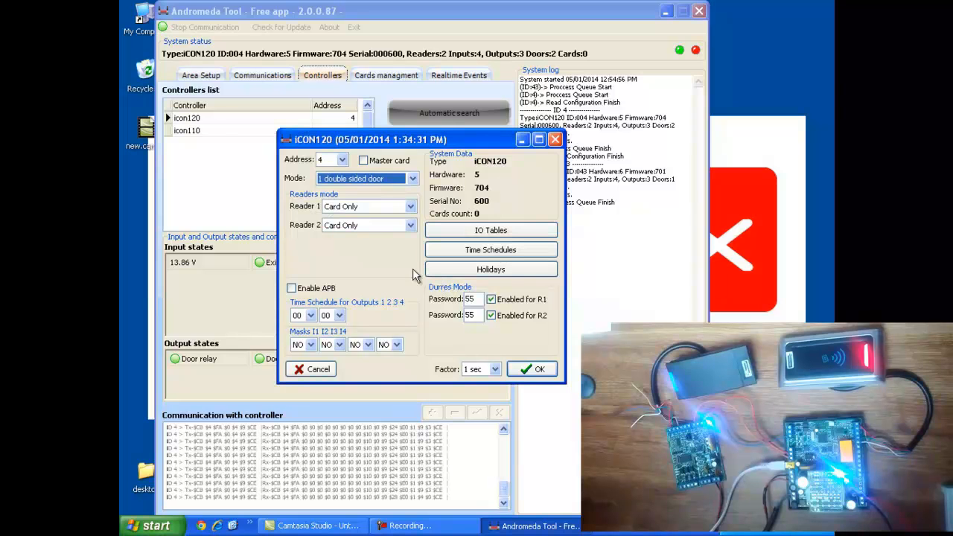
pyautogui.click(412, 210)
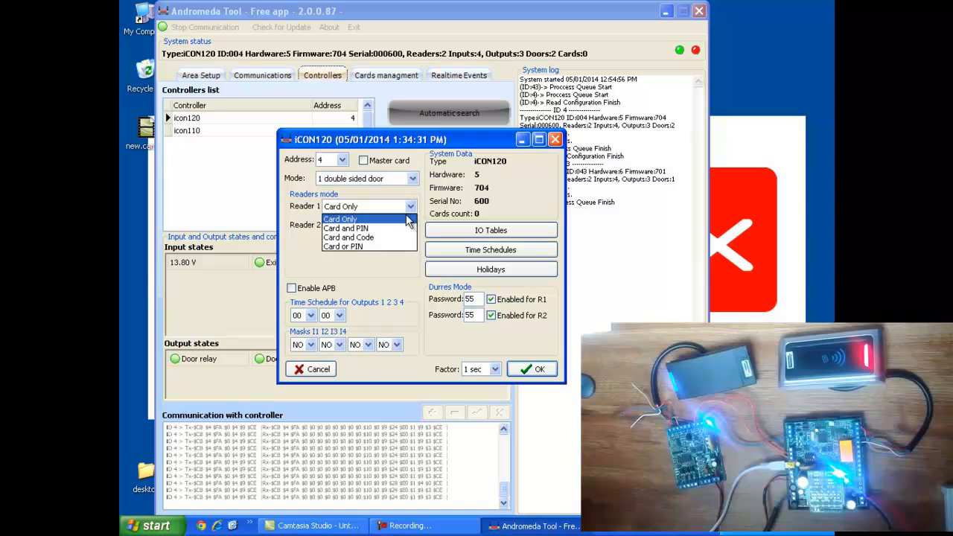
pyautogui.click(386, 263)
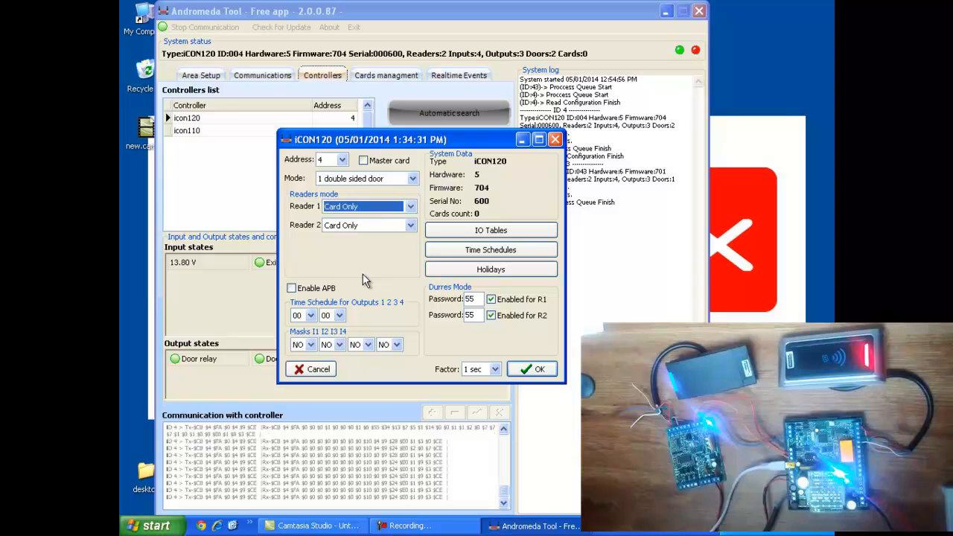
# Open iCON120's IO Tables from its configuration dialog
pyautogui.click(470, 229)
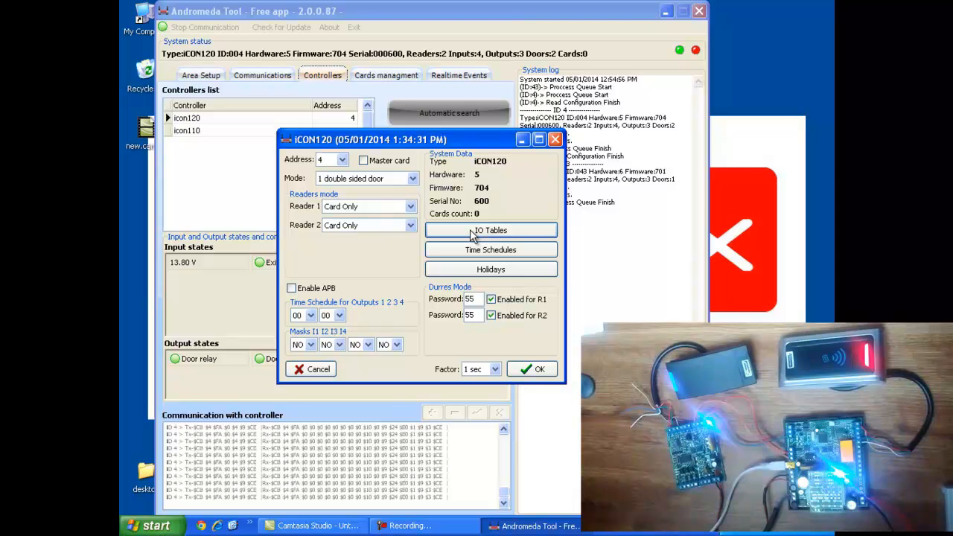
pyautogui.click(470, 229)
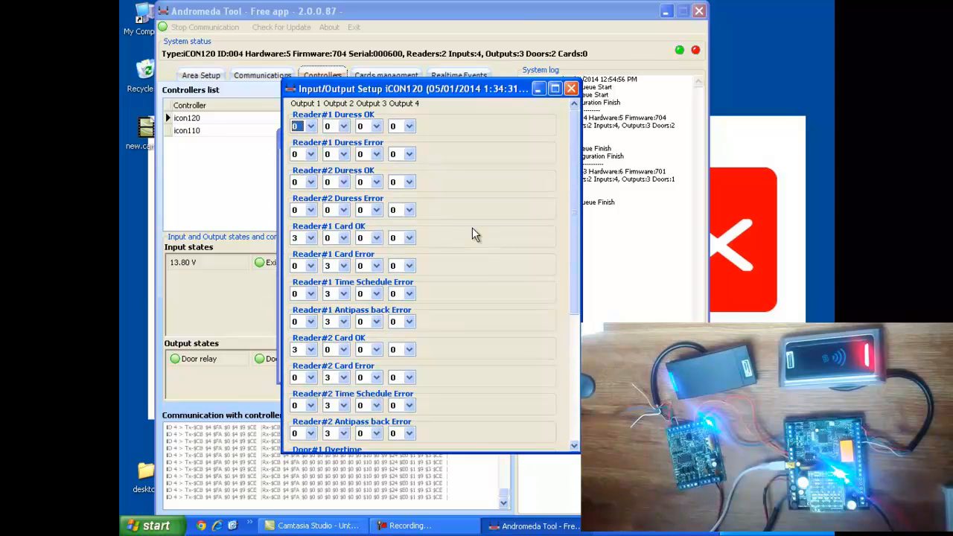
# Keep Reader#1 Card OK and Antipass back Error on output 3, then close the Input/Output Setup
pyautogui.moveTo(430, 91); pyautogui.dragTo(454, 87)
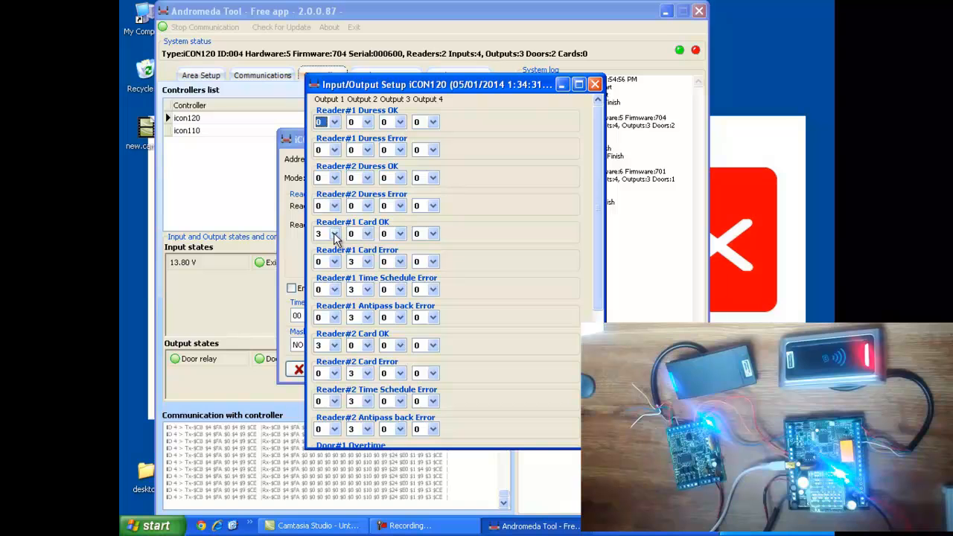
pyautogui.click(335, 234)
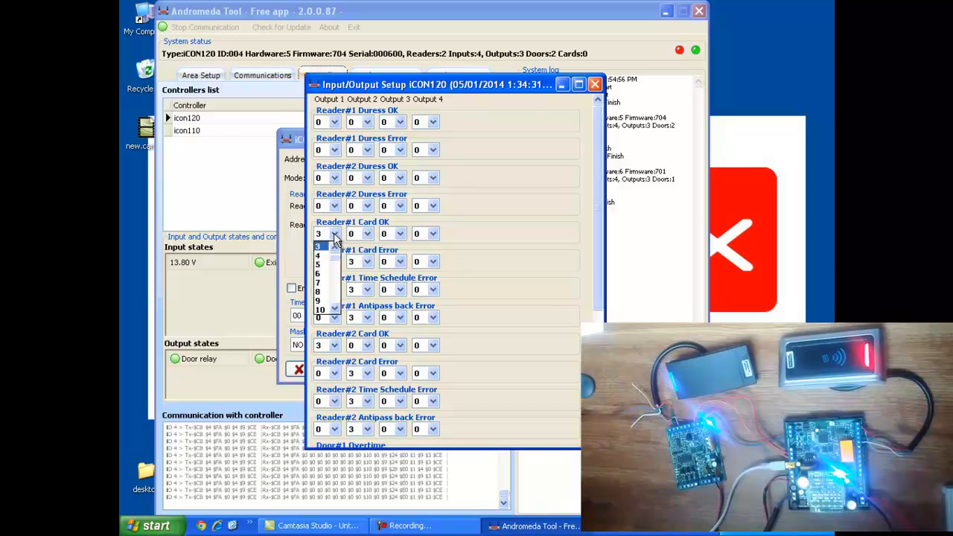
pyautogui.click(492, 253)
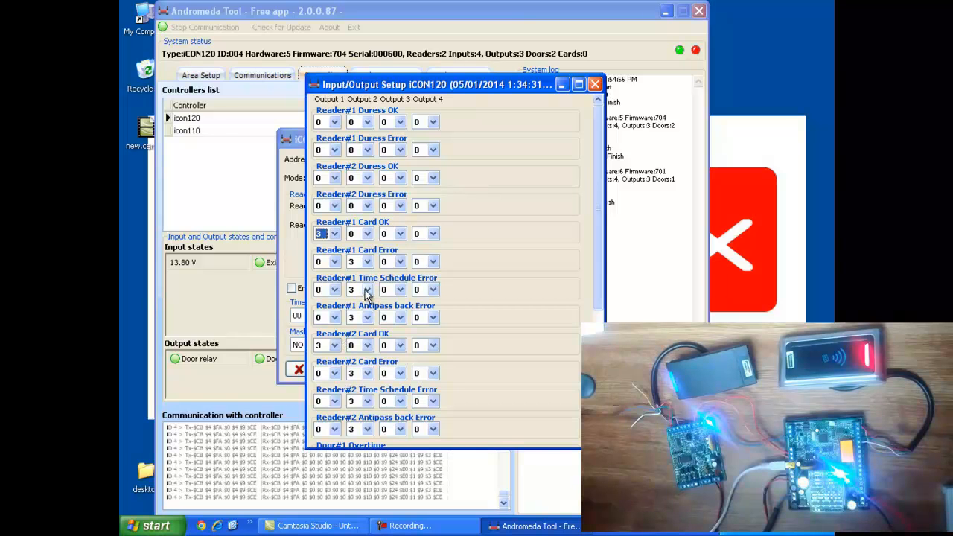
pyautogui.click(368, 318)
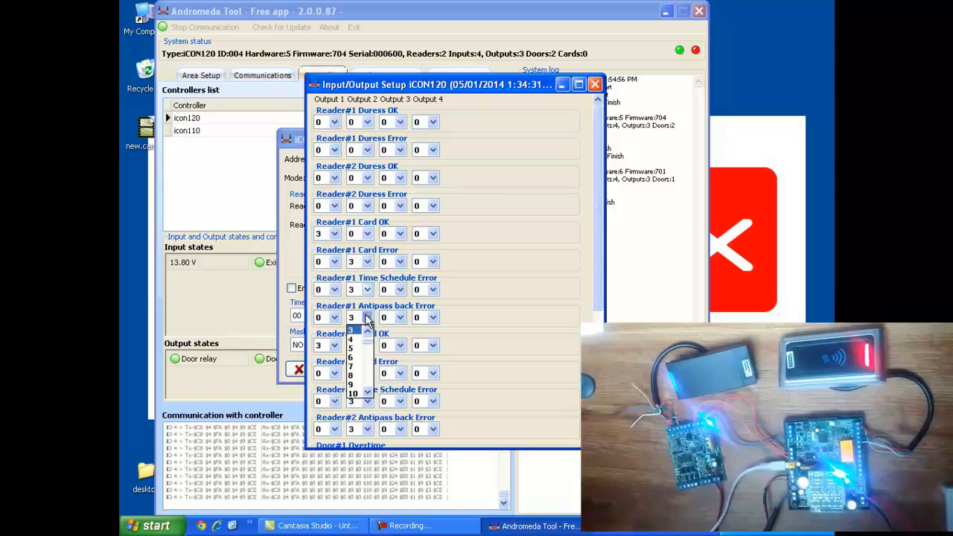
pyautogui.click(367, 319)
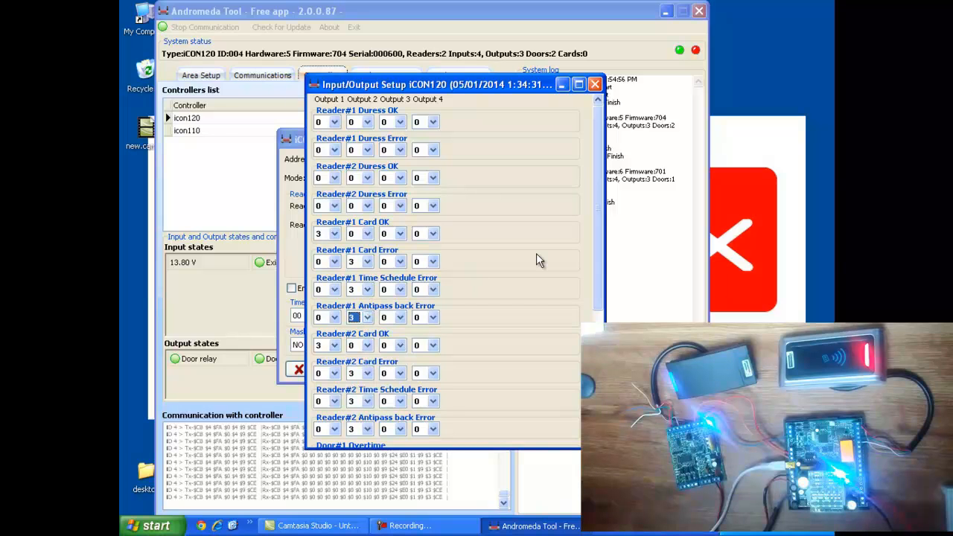
pyautogui.click(596, 84)
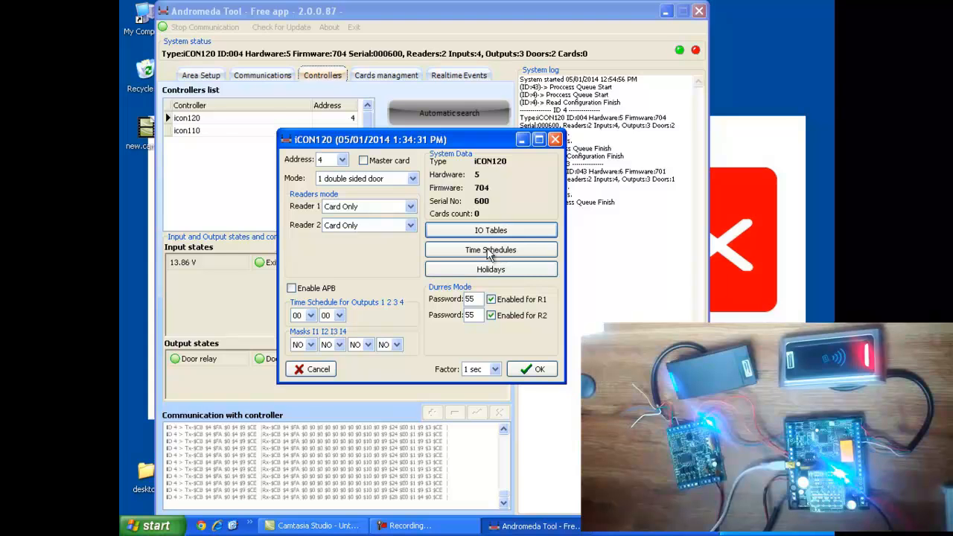
# Review iCON120's time schedule 01, with all Monday times at 00:00, then close Timeschedules Setup
pyautogui.click(490, 250)
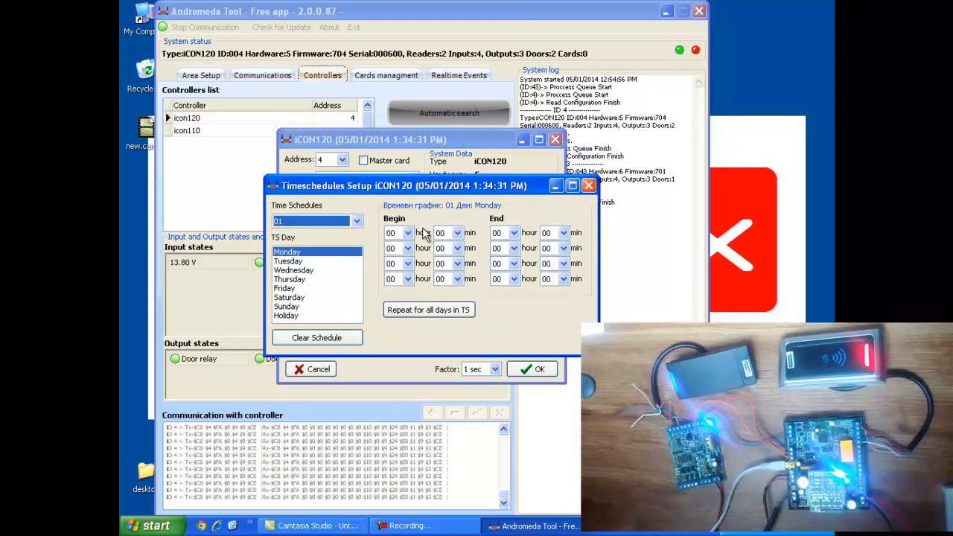
pyautogui.click(357, 222)
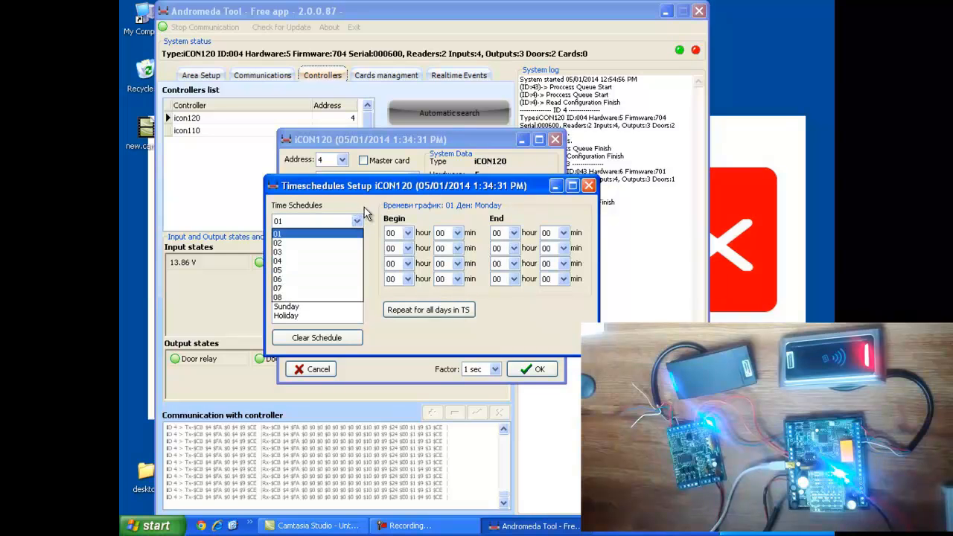
pyautogui.click(366, 214)
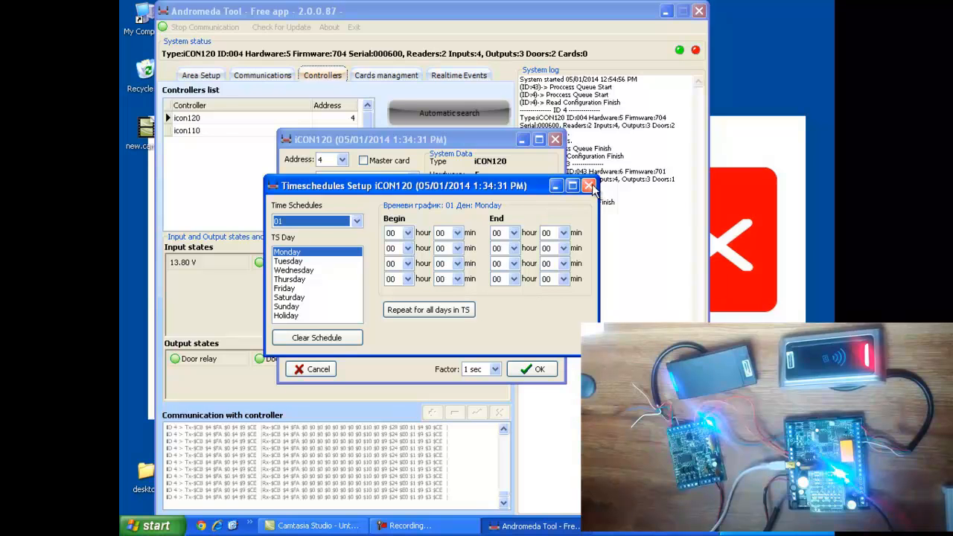
pyautogui.click(589, 185)
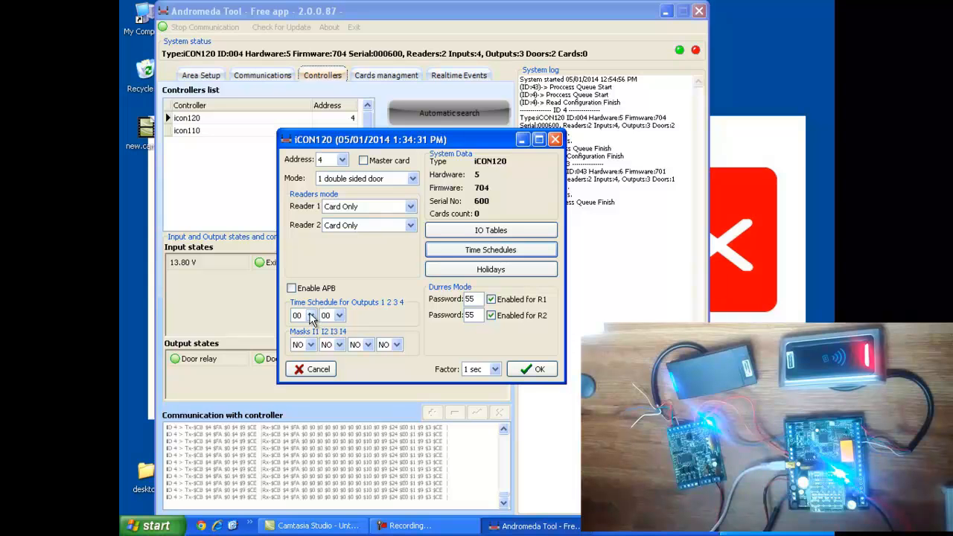
# Keep the outputs time schedule at 00 and confirm the iCON120 settings
pyautogui.click(310, 316)
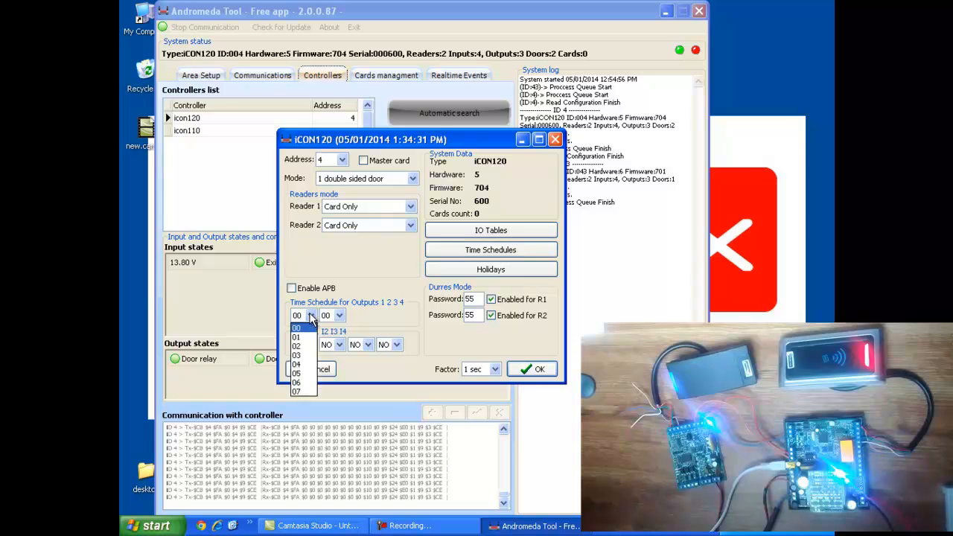
pyautogui.click(389, 318)
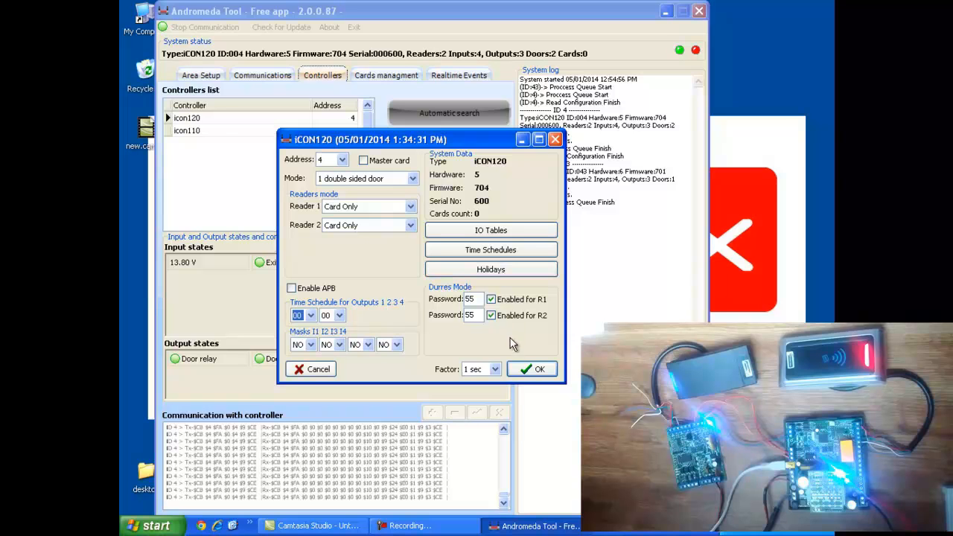
pyautogui.click(531, 369)
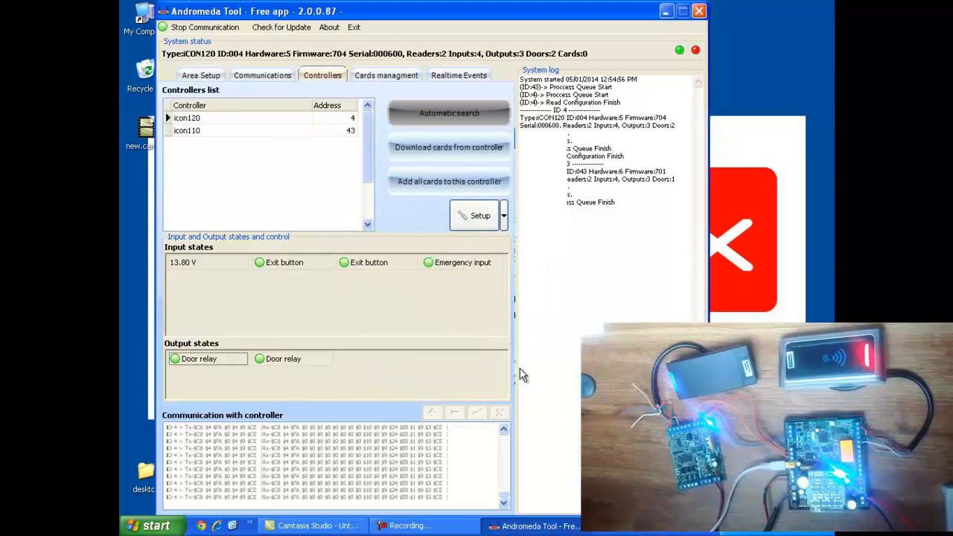
# Dismiss the Setup maintenance options and view the Realtime Events log of Access Denied reads
pyautogui.click(505, 216)
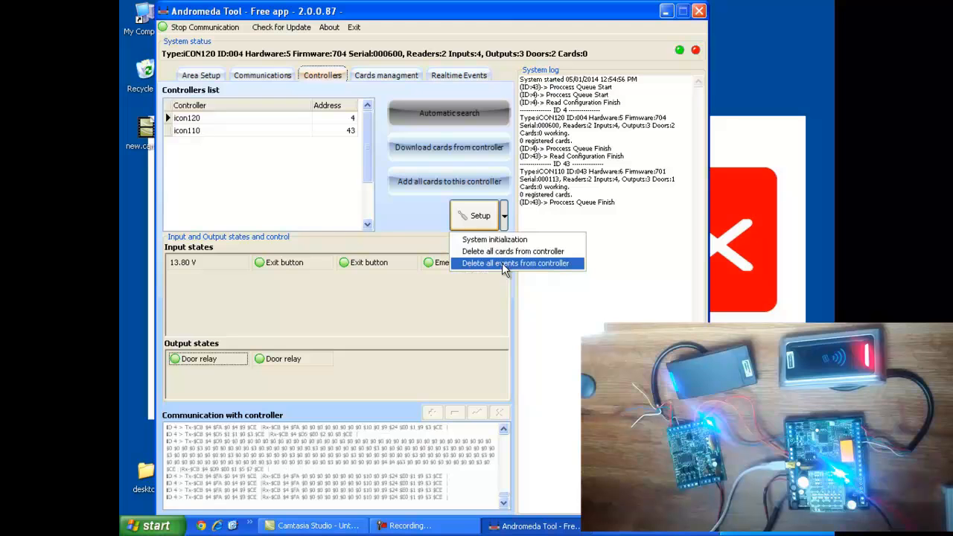
pyautogui.click(569, 318)
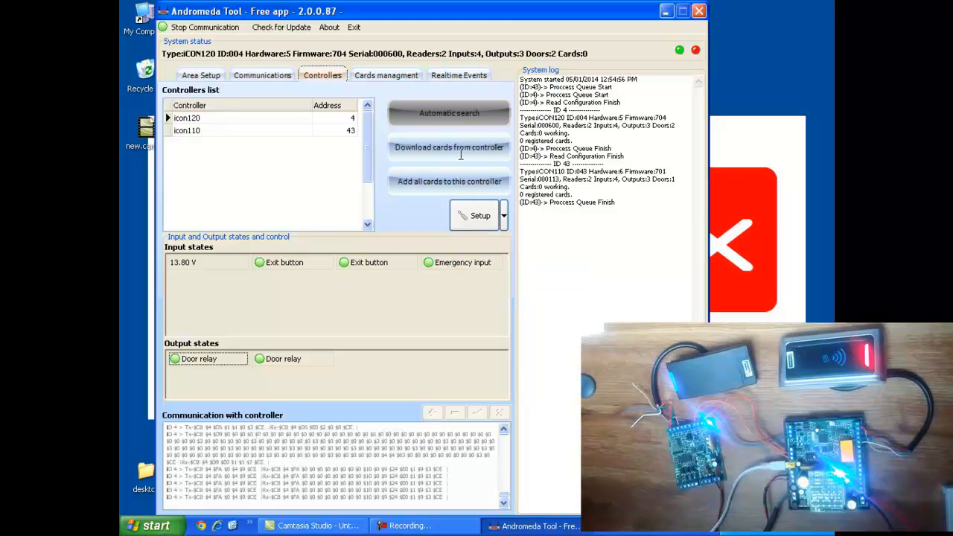
pyautogui.click(384, 75)
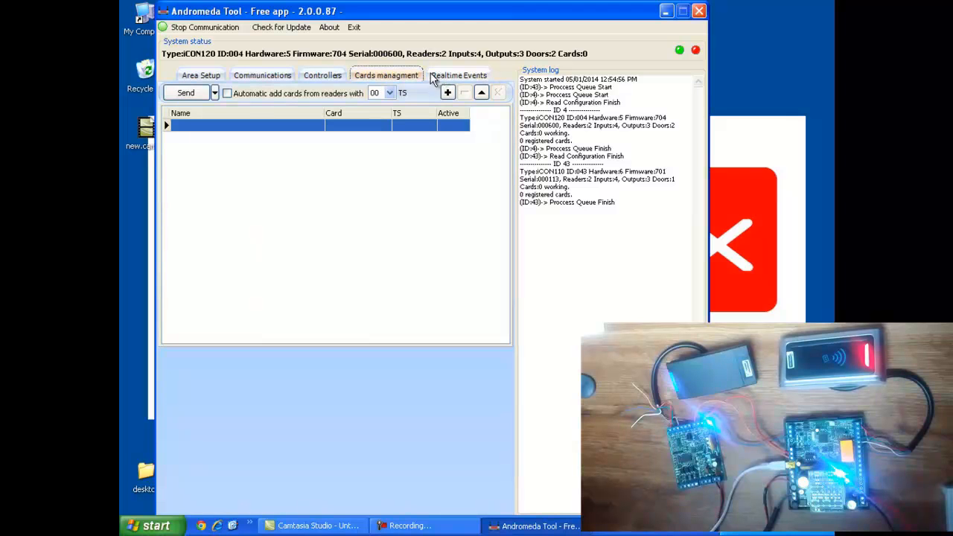
pyautogui.click(454, 77)
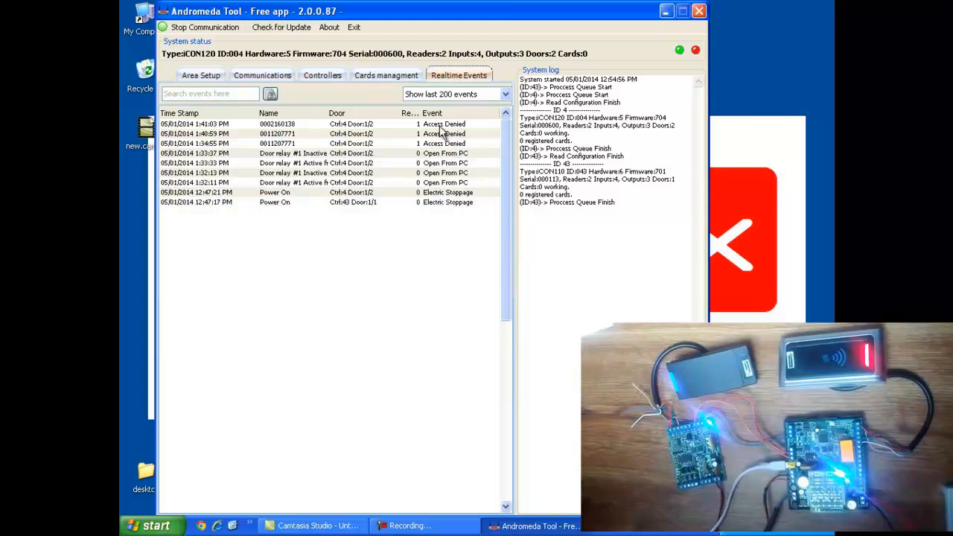
# Switch to the Cards management page with its still-empty card list
pyautogui.click(385, 76)
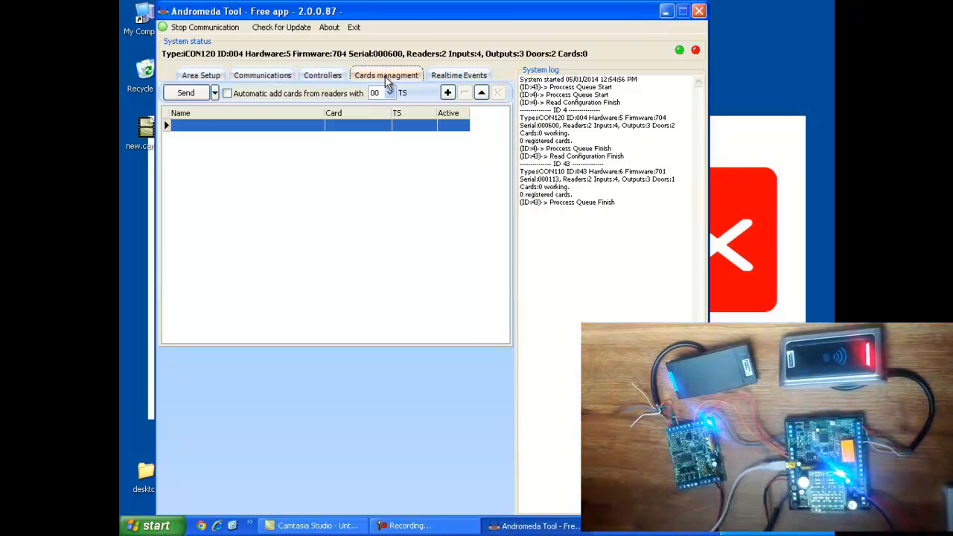
# Add a new card with the denied card's number and holder name polimex
pyautogui.click(447, 92)
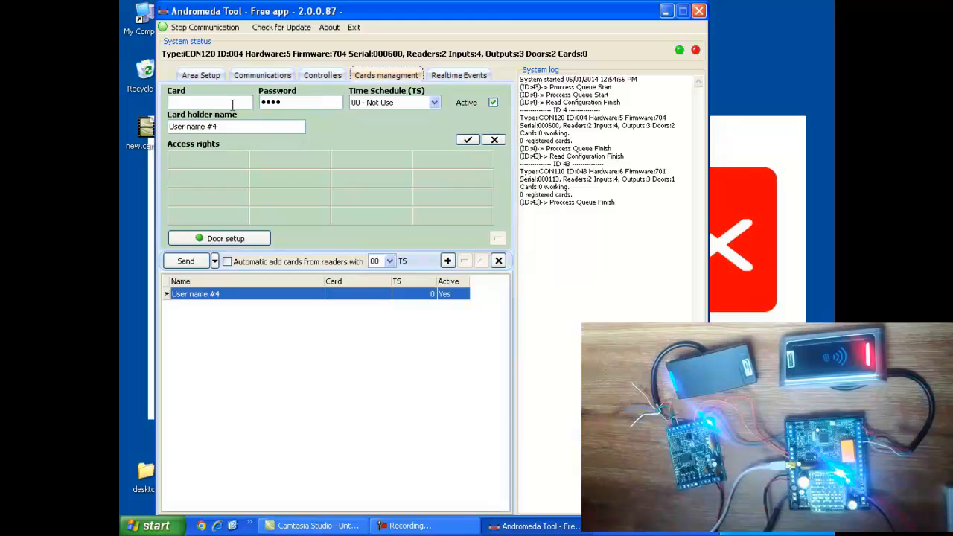
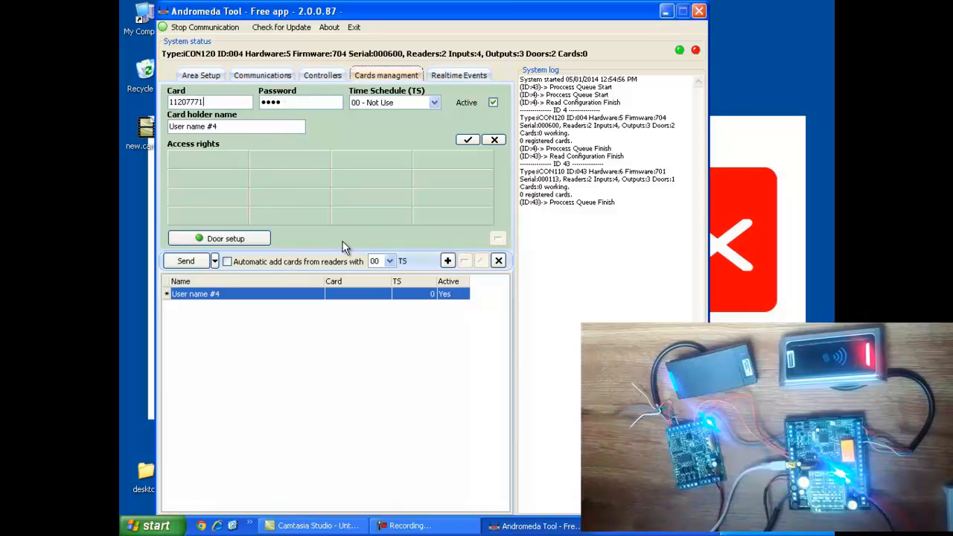
pyautogui.click(289, 102)
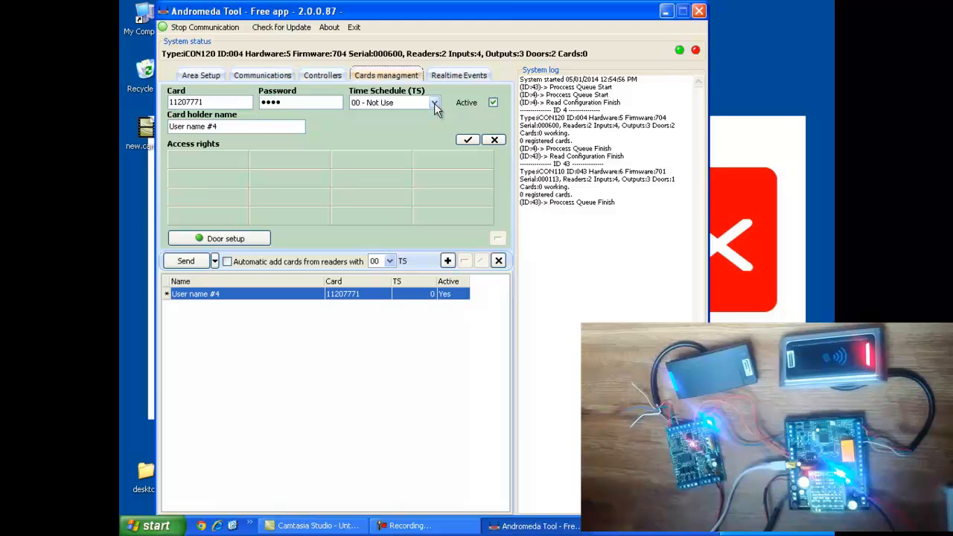
pyautogui.click(224, 126)
pyautogui.press('BackSpace')
pyautogui.press('BackSpace')
pyautogui.press('BackSpace')
pyautogui.press('BackSpace')
pyautogui.press('BackSpace')
pyautogui.press('BackSpace')
pyautogui.press('BackSpace')
pyautogui.press('BackSpace')
pyautogui.press('BackSpace')
pyautogui.press('BackSpace')
pyautogui.press('BackSpace')
pyautogui.press('BackSpace')
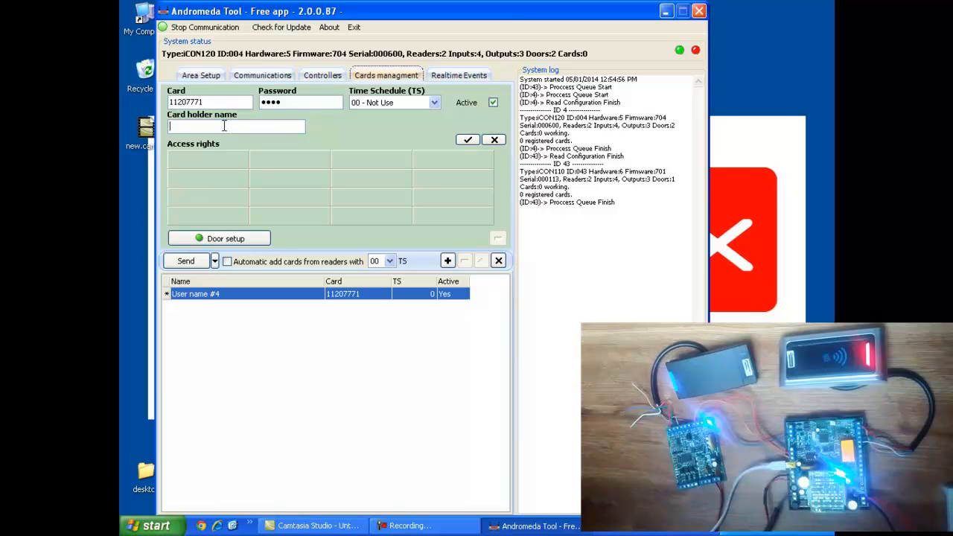
pyautogui.write('polimex')
pyautogui.click(251, 246)
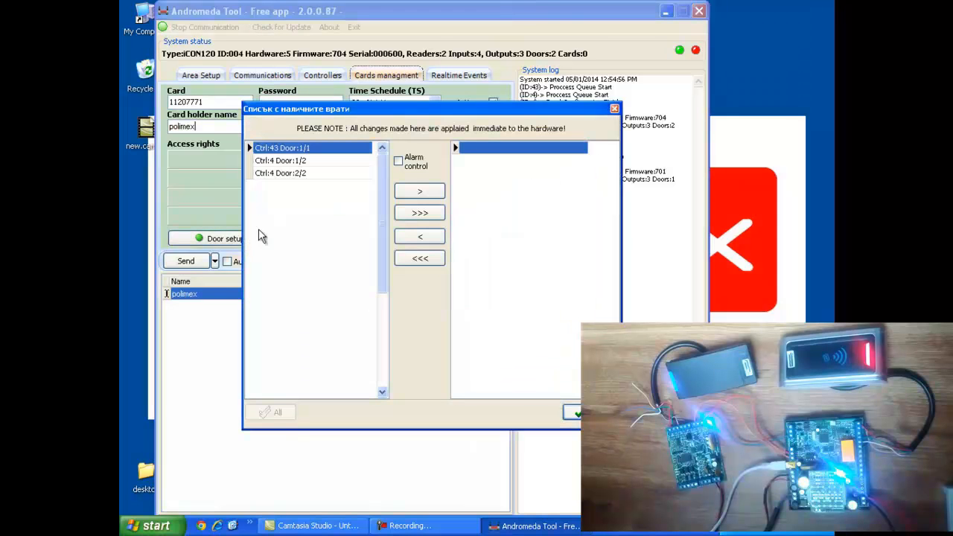
# Grant the polimex card access to Ctrl:4 Door:1/2 and save it to controller 4
pyautogui.click(298, 162)
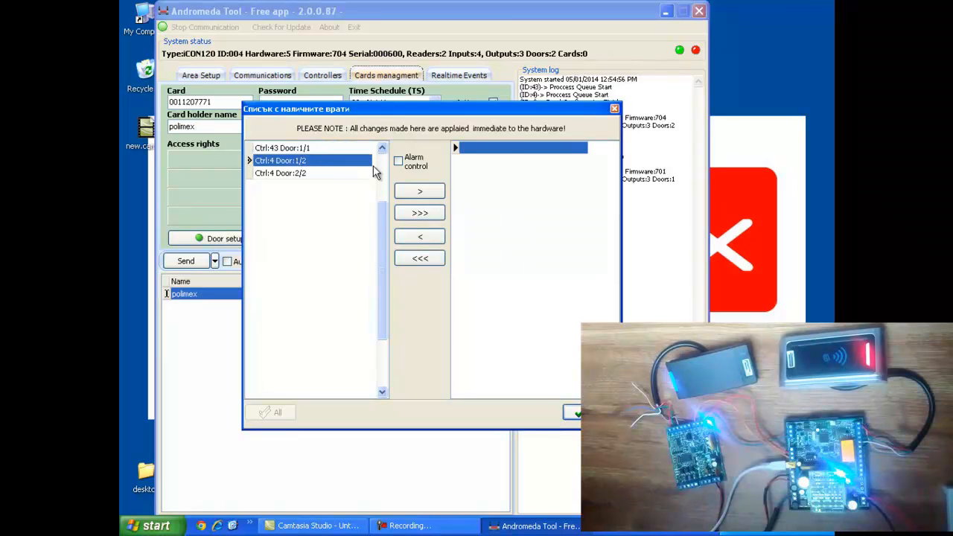
pyautogui.click(414, 192)
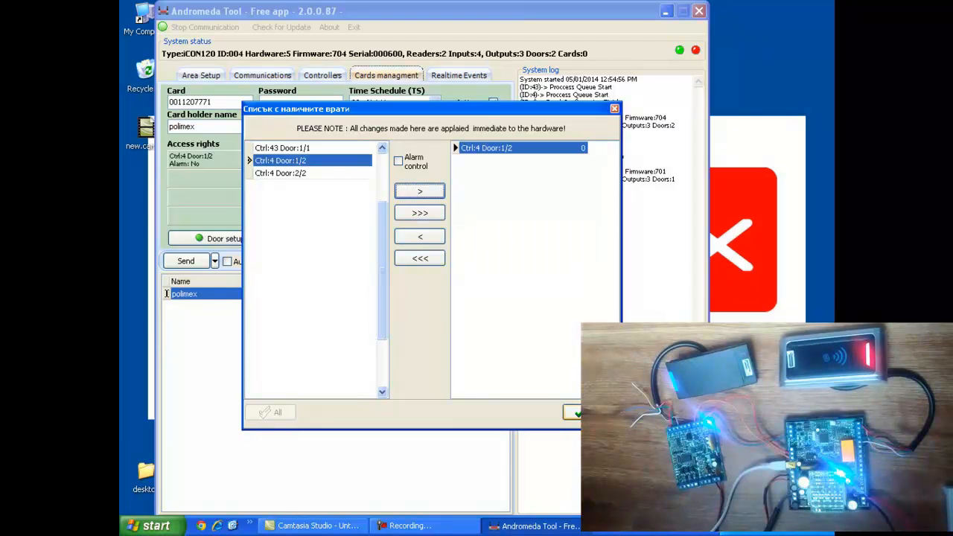
pyautogui.click(584, 414)
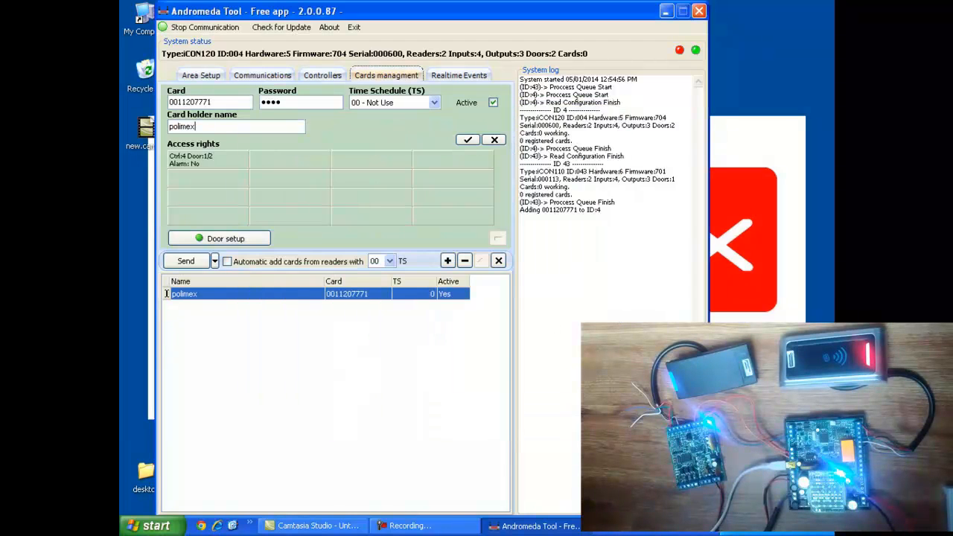
pyautogui.click(467, 138)
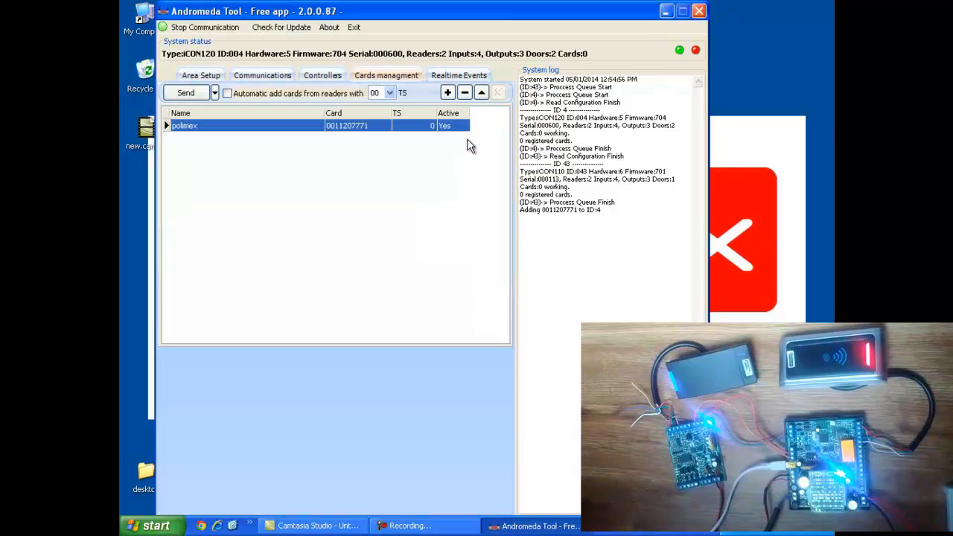
# Check the event log for polimex's Access Granted read, then return to the card list
pyautogui.click(459, 75)
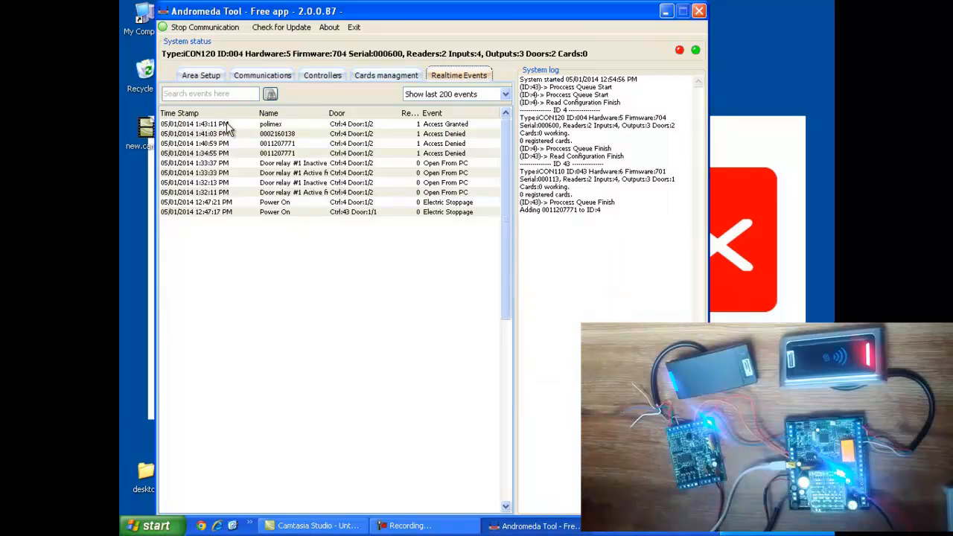
pyautogui.click(385, 78)
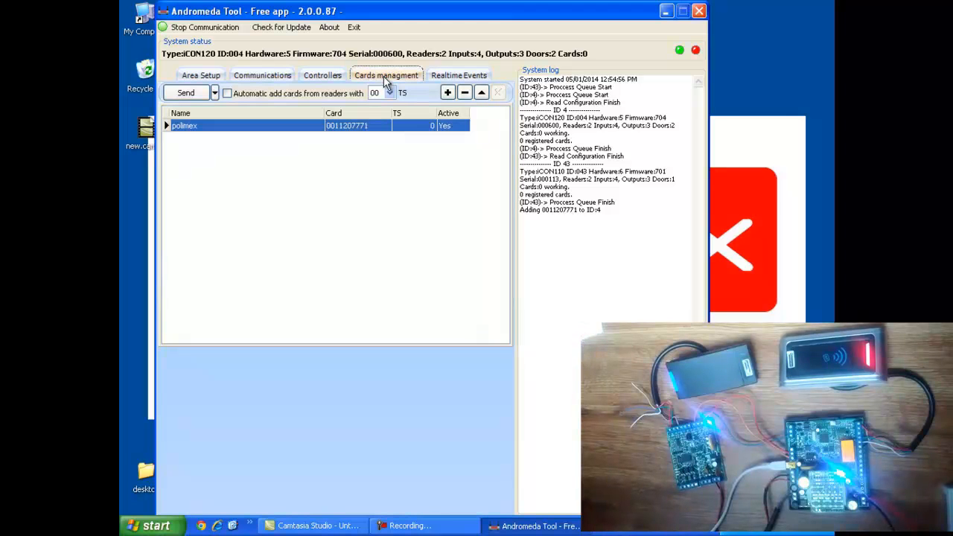
# Auto-enrol a second card from the reader, then disable automatic card adding
pyautogui.click(228, 95)
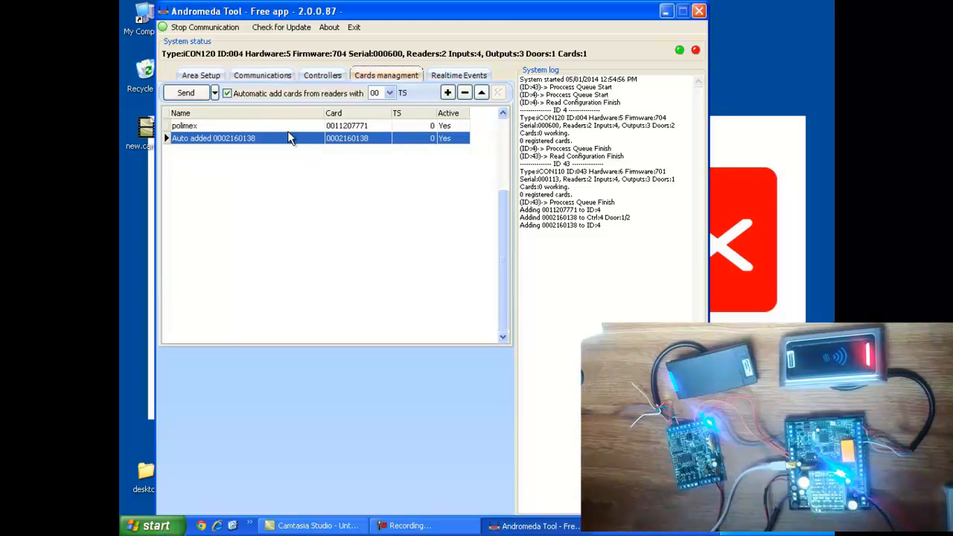
pyautogui.click(227, 94)
# Rename the auto-added card's holder to xxx, save it, and view the Realtime Events log
pyautogui.click(481, 92)
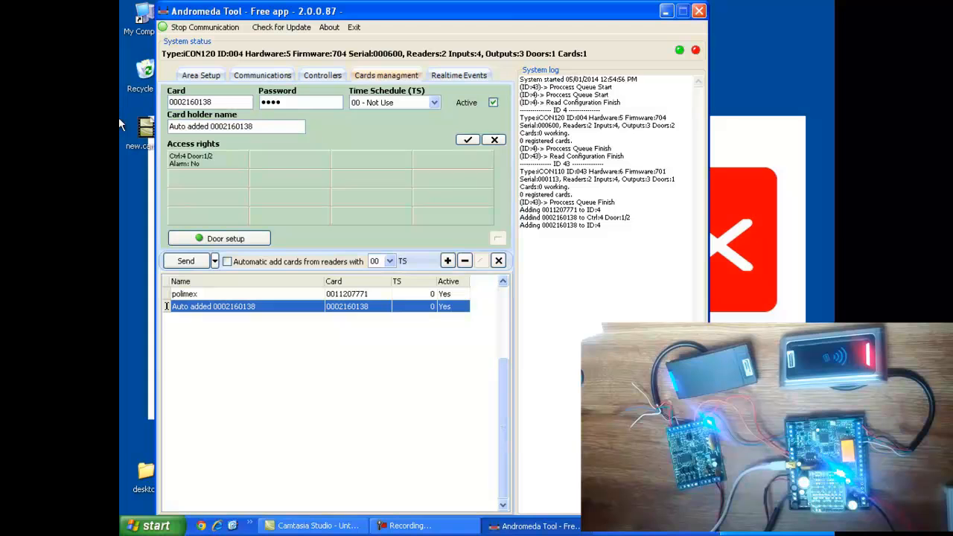
pyautogui.tripleClick(257, 126)
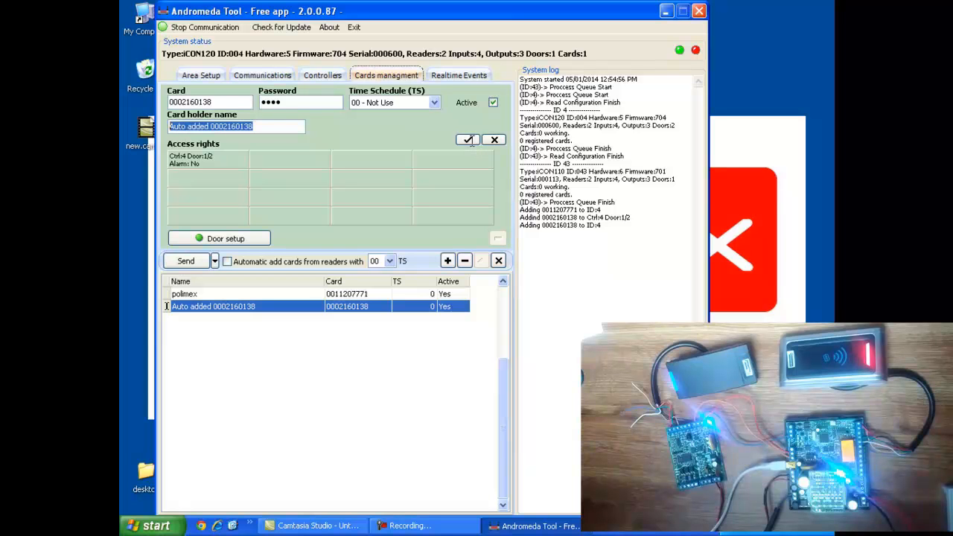
pyautogui.write('xxx')
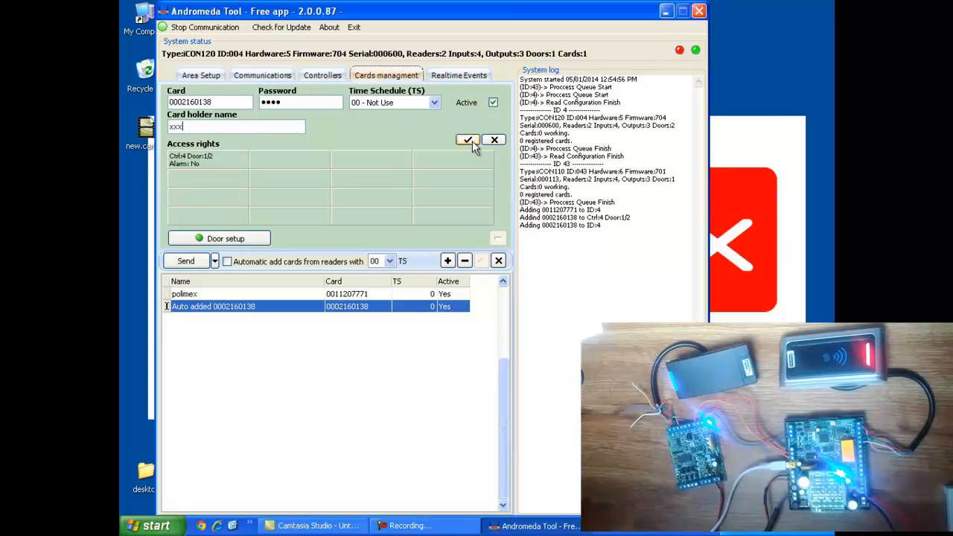
pyautogui.click(470, 140)
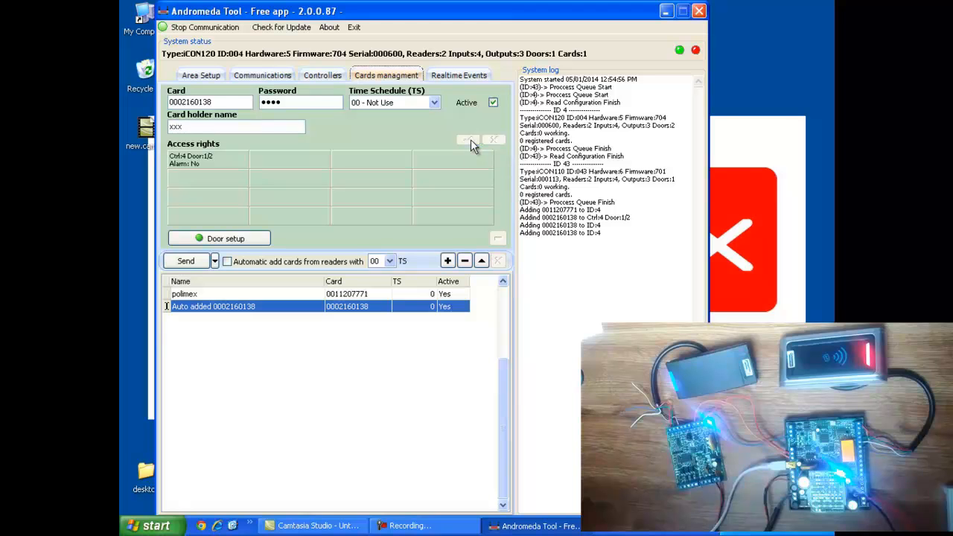
pyautogui.click(471, 77)
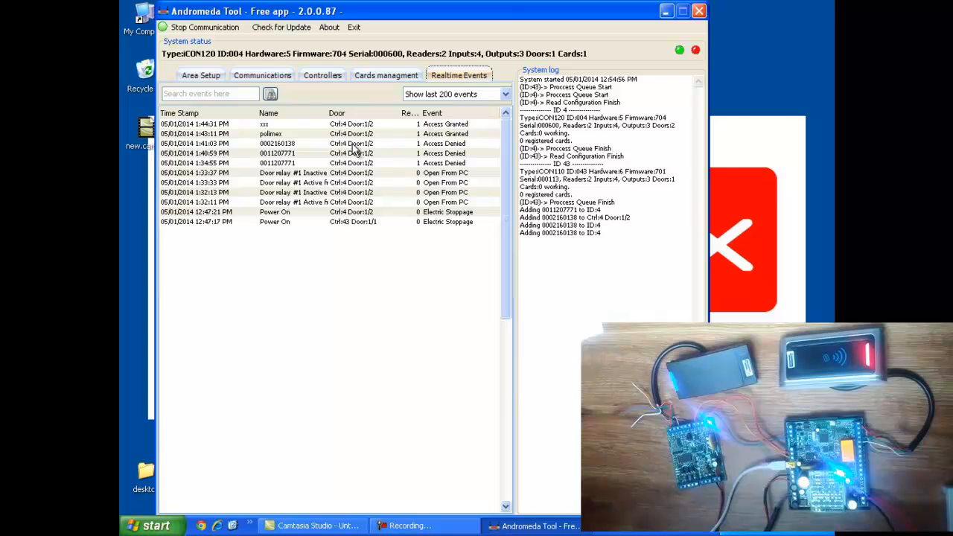
pyautogui.click(504, 97)
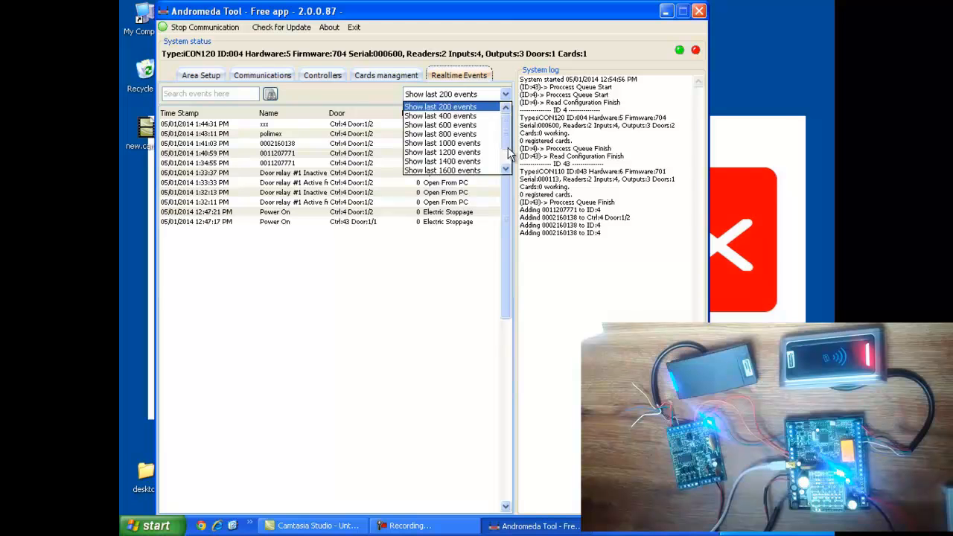
pyautogui.scroll(-3, 506, 159)
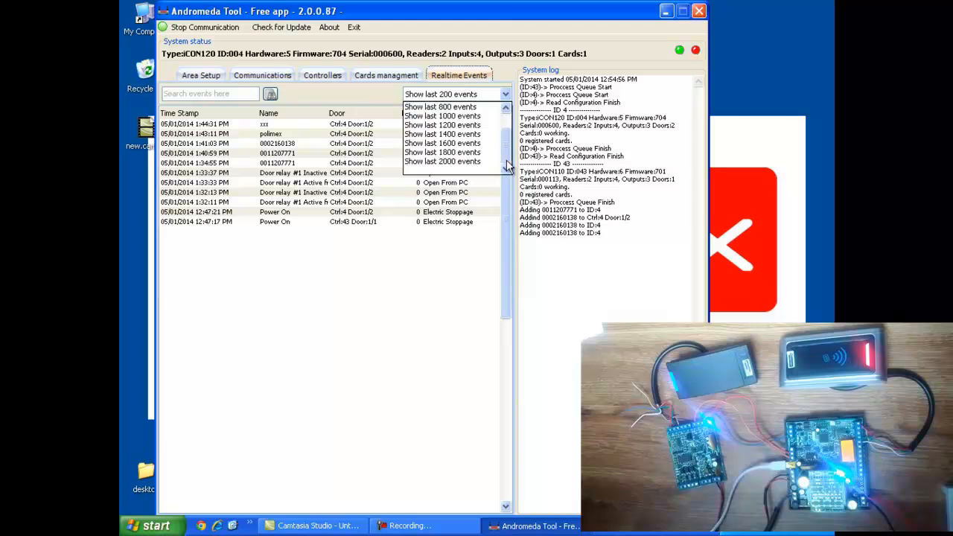
pyautogui.scroll(2, 335, 168)
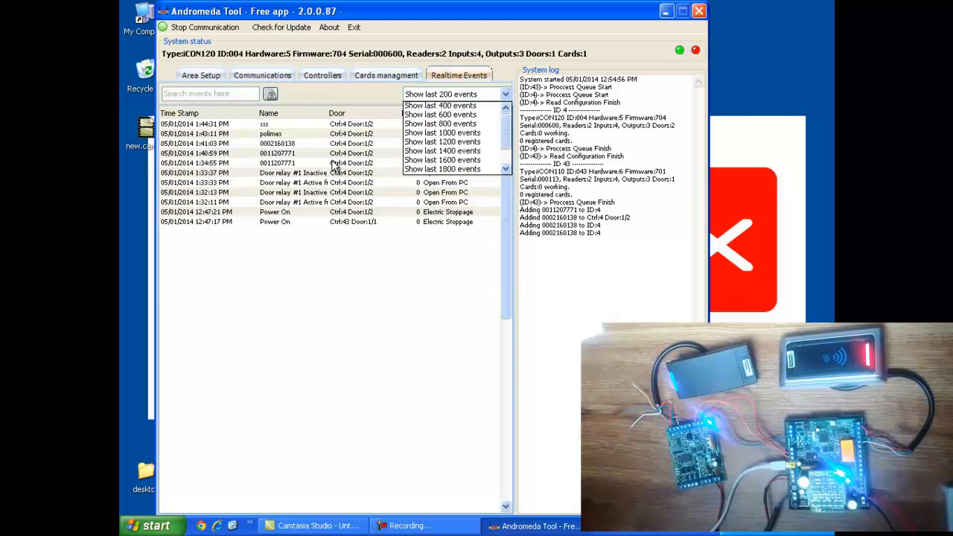
pyautogui.scroll(1, 335, 168)
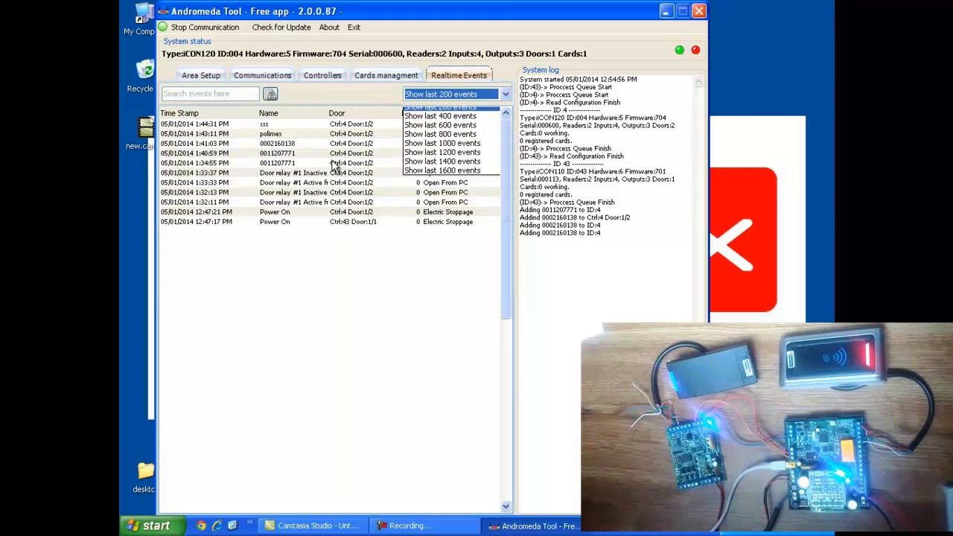
pyautogui.click(335, 166)
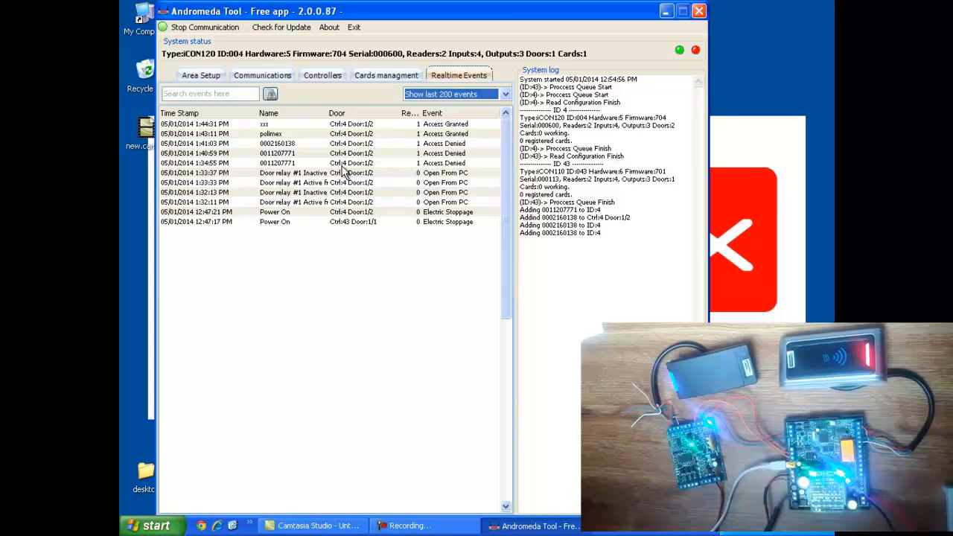
pyautogui.click(341, 165)
pyautogui.rightClick(343, 171)
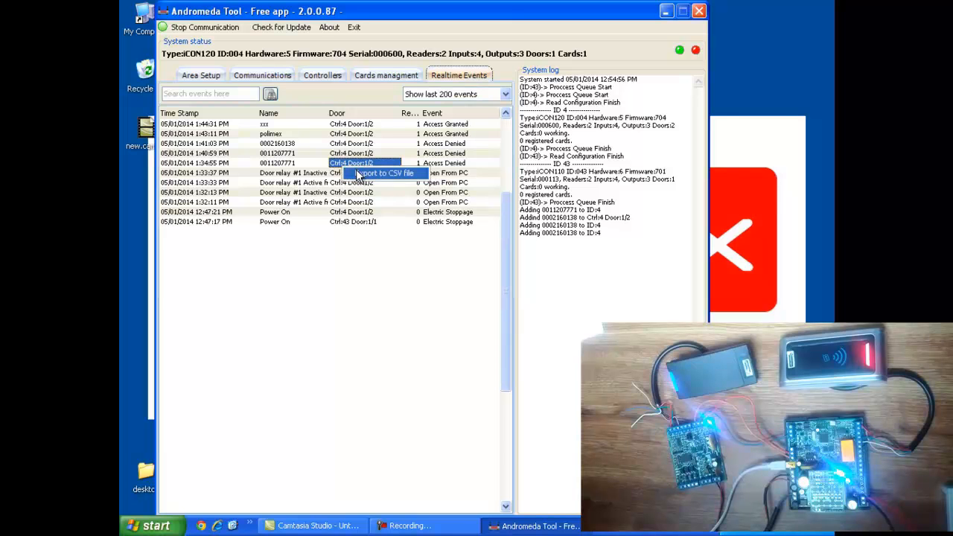
pyautogui.click(313, 164)
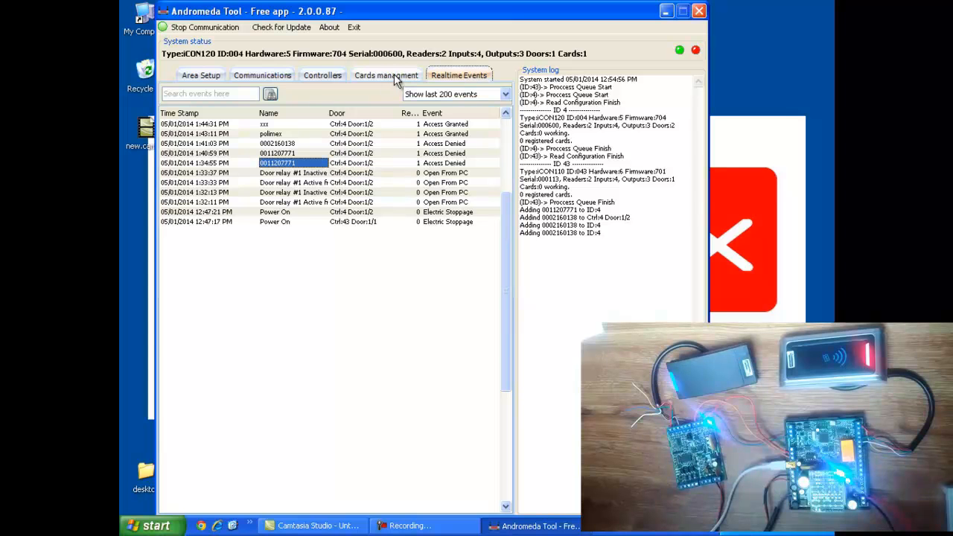
# Return to the card list and view the Send options without choosing one
pyautogui.click(397, 77)
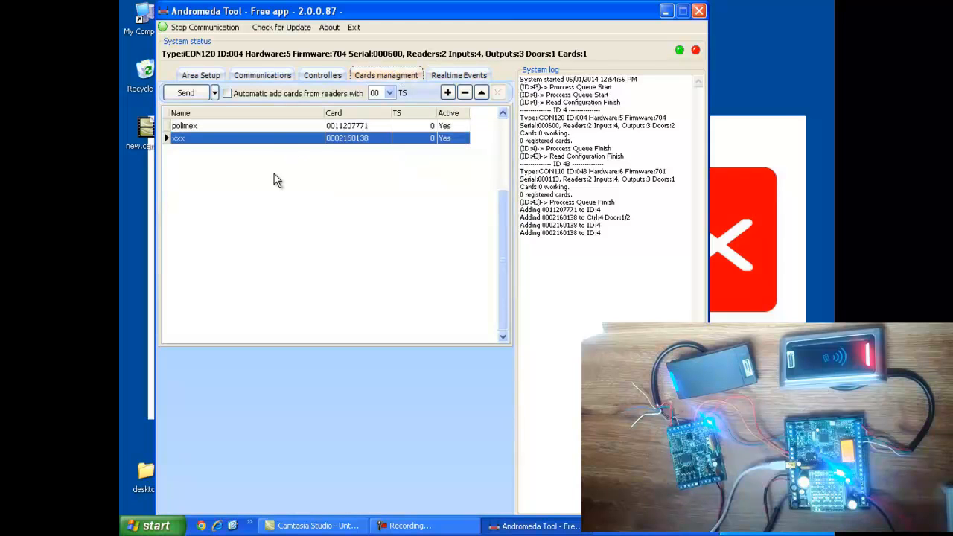
pyautogui.click(215, 94)
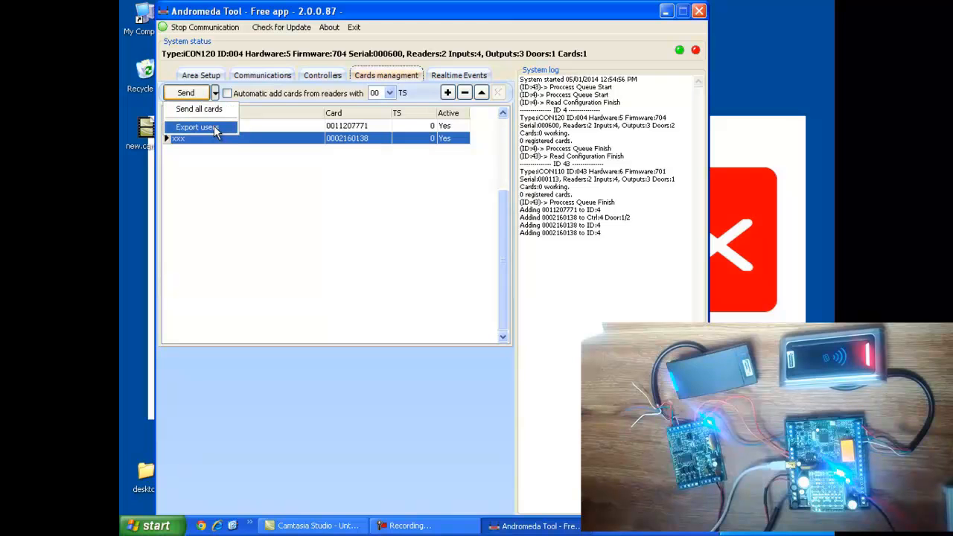
pyautogui.click(283, 195)
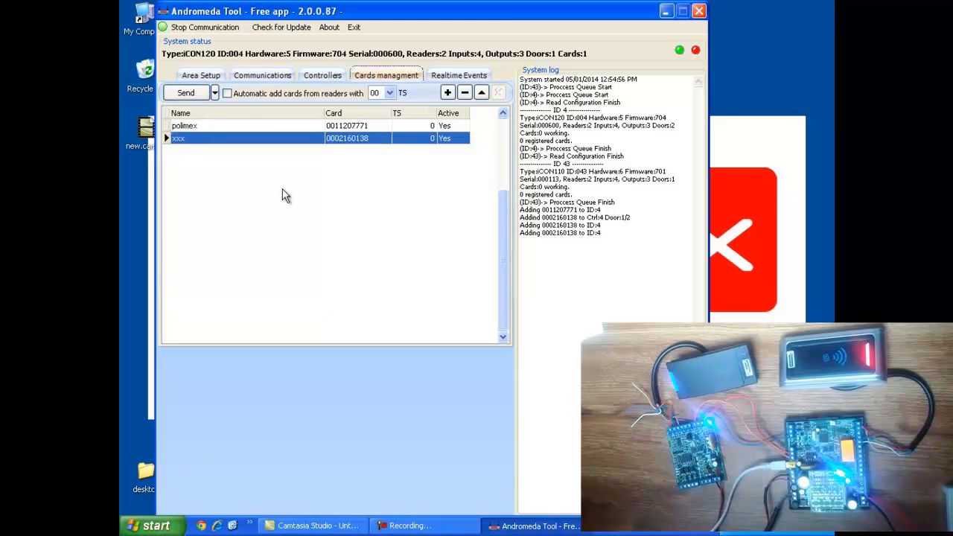
# Download the stored cards from icon120, then select the icon110 controller
pyautogui.click(332, 78)
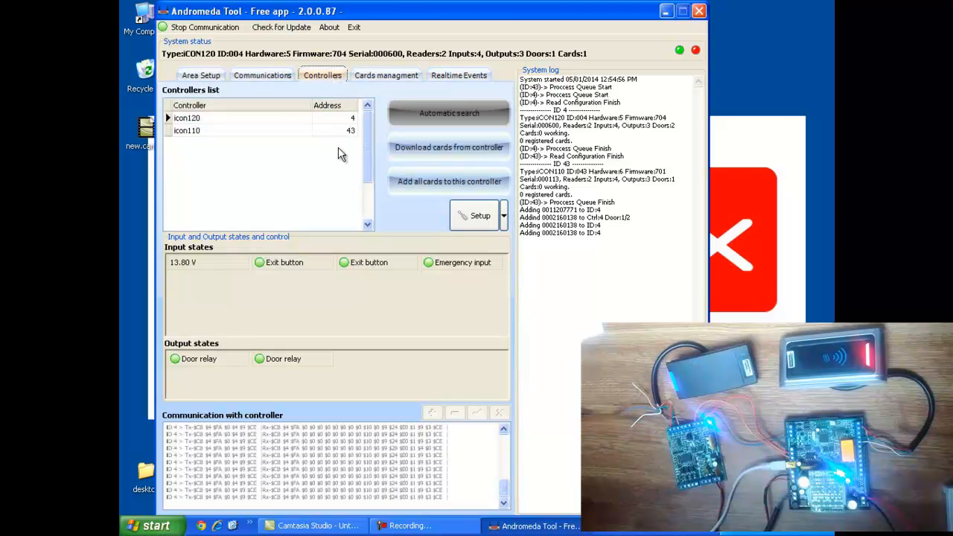
pyautogui.click(271, 119)
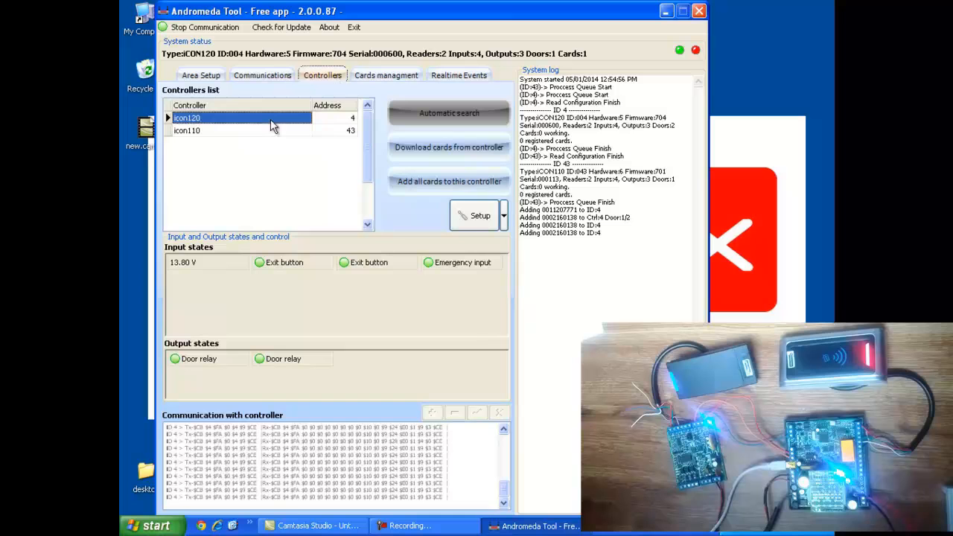
pyautogui.click(452, 149)
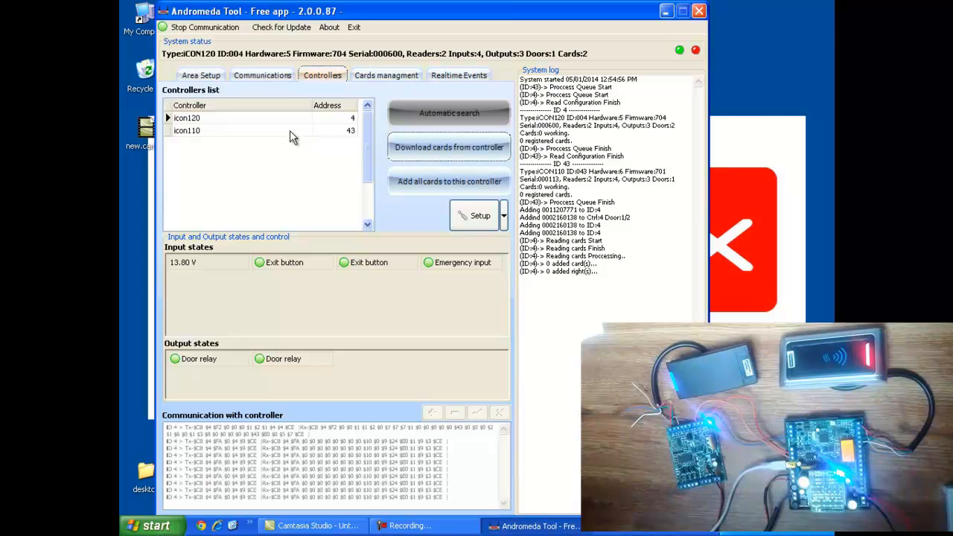
pyautogui.click(258, 130)
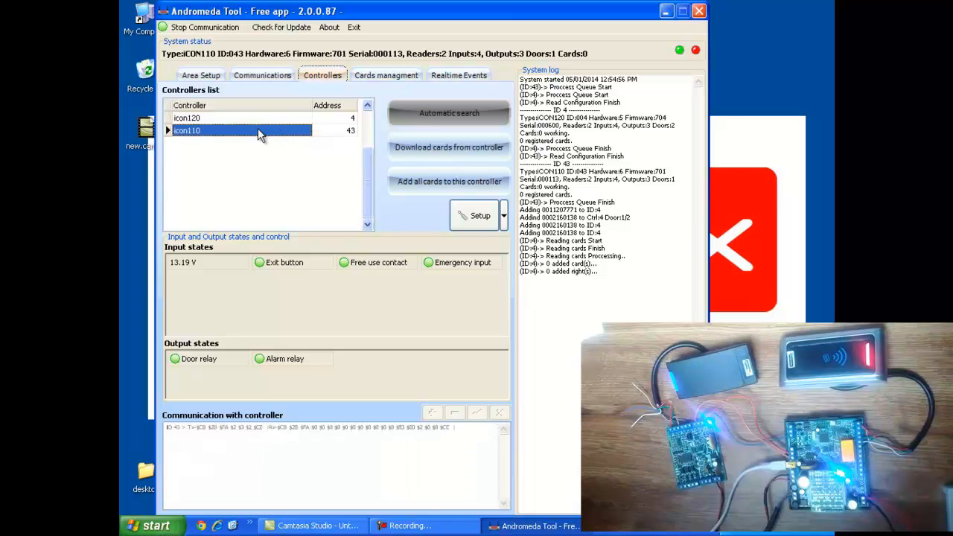
# Give all cards access to every icon110 door, accept the warning, then stop controller communication
pyautogui.click(426, 182)
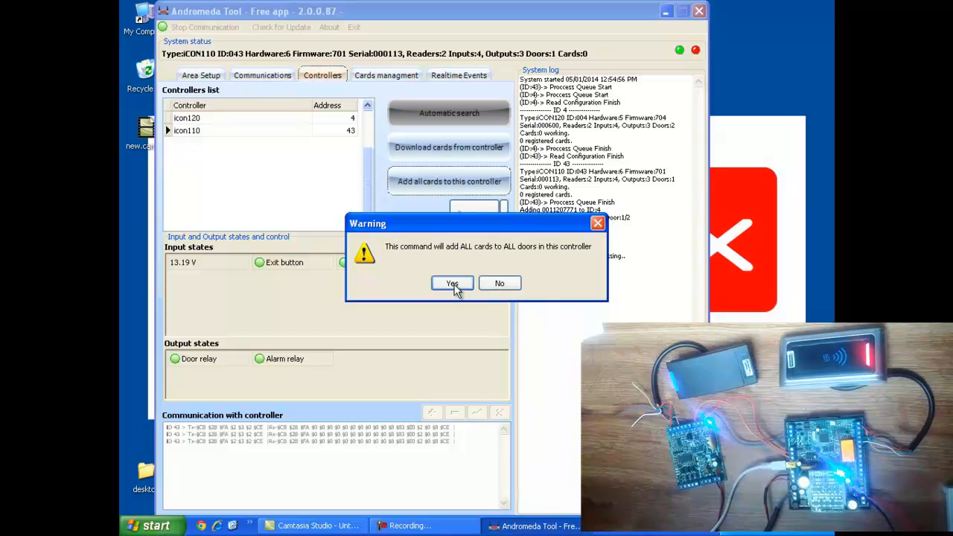
pyautogui.click(452, 285)
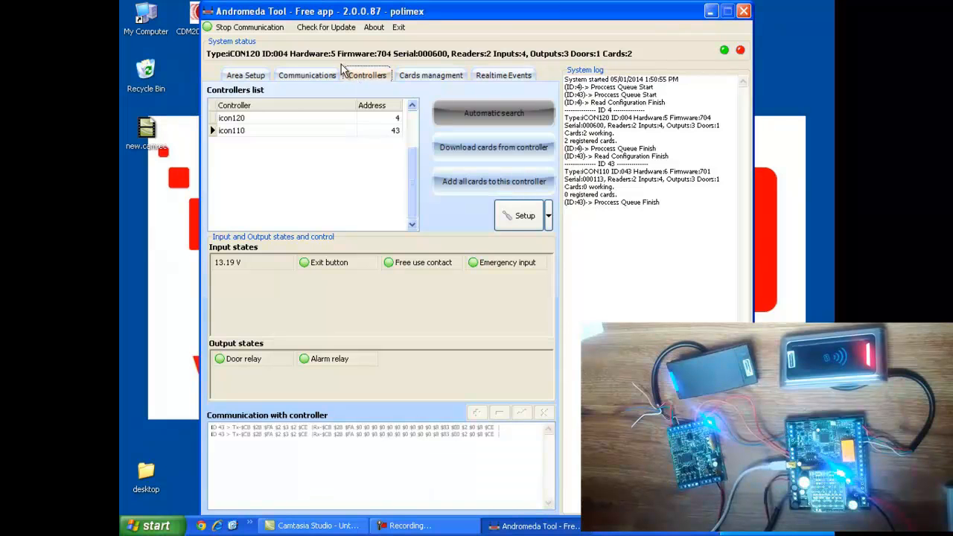
pyautogui.click(265, 30)
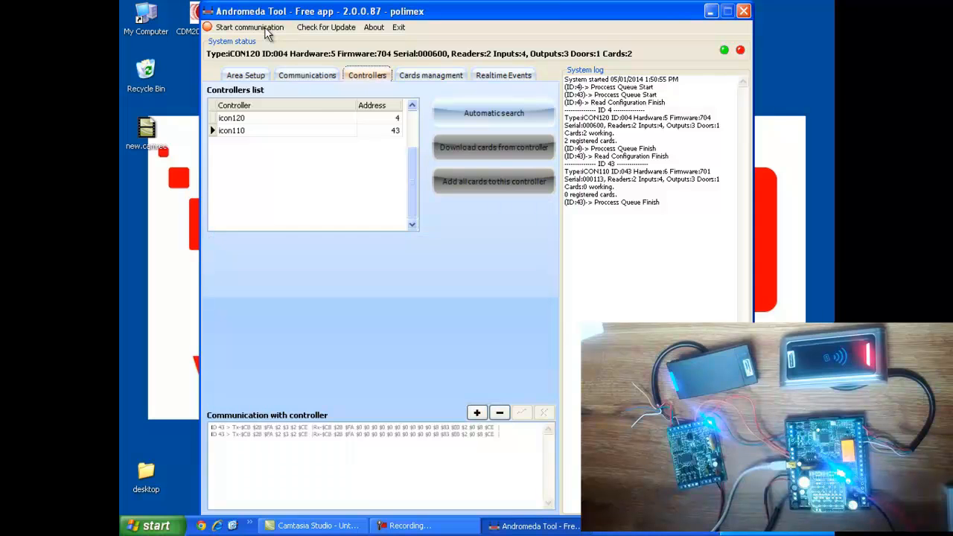